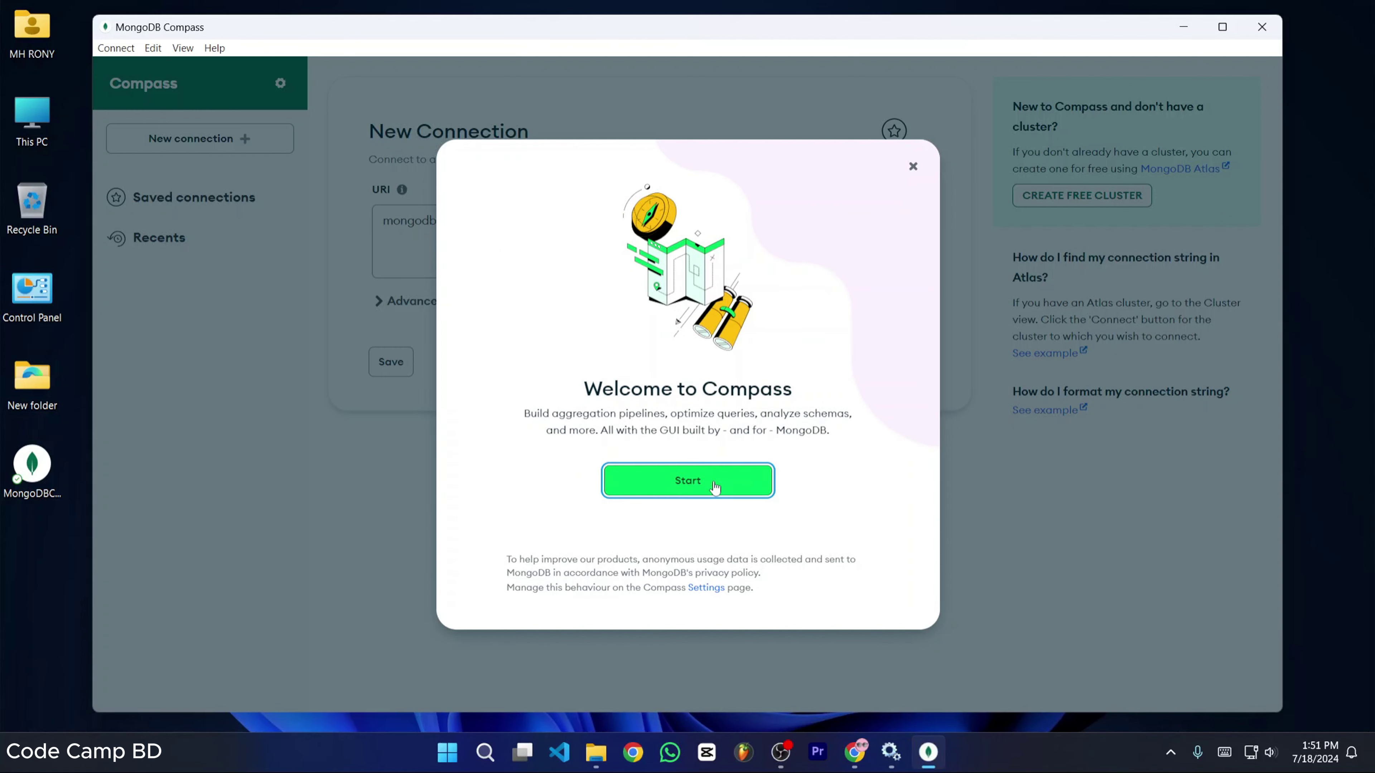
- Connect Compass to the local server at mongodb://localhost:27017
click(701, 488)
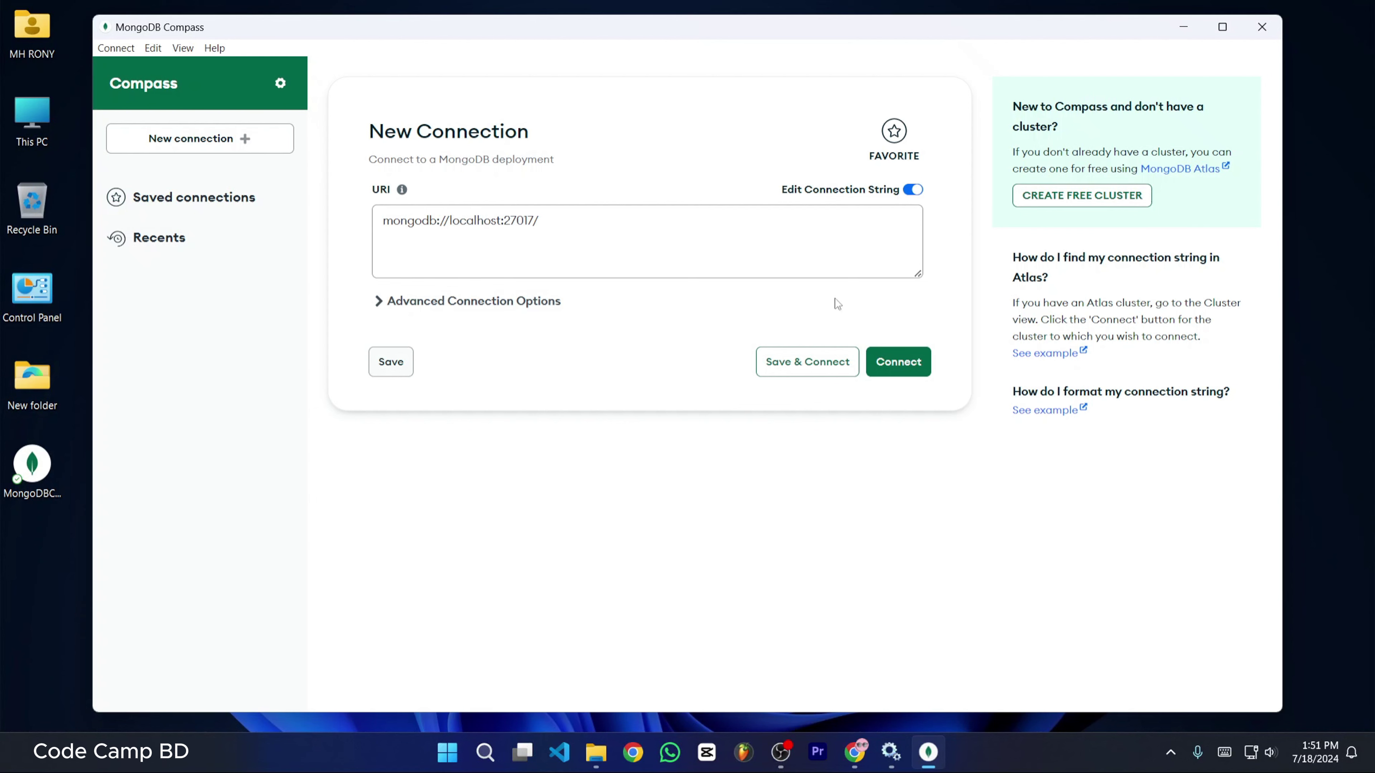
click(666, 209)
key(BackSpace)
drag(574, 221, 354, 242)
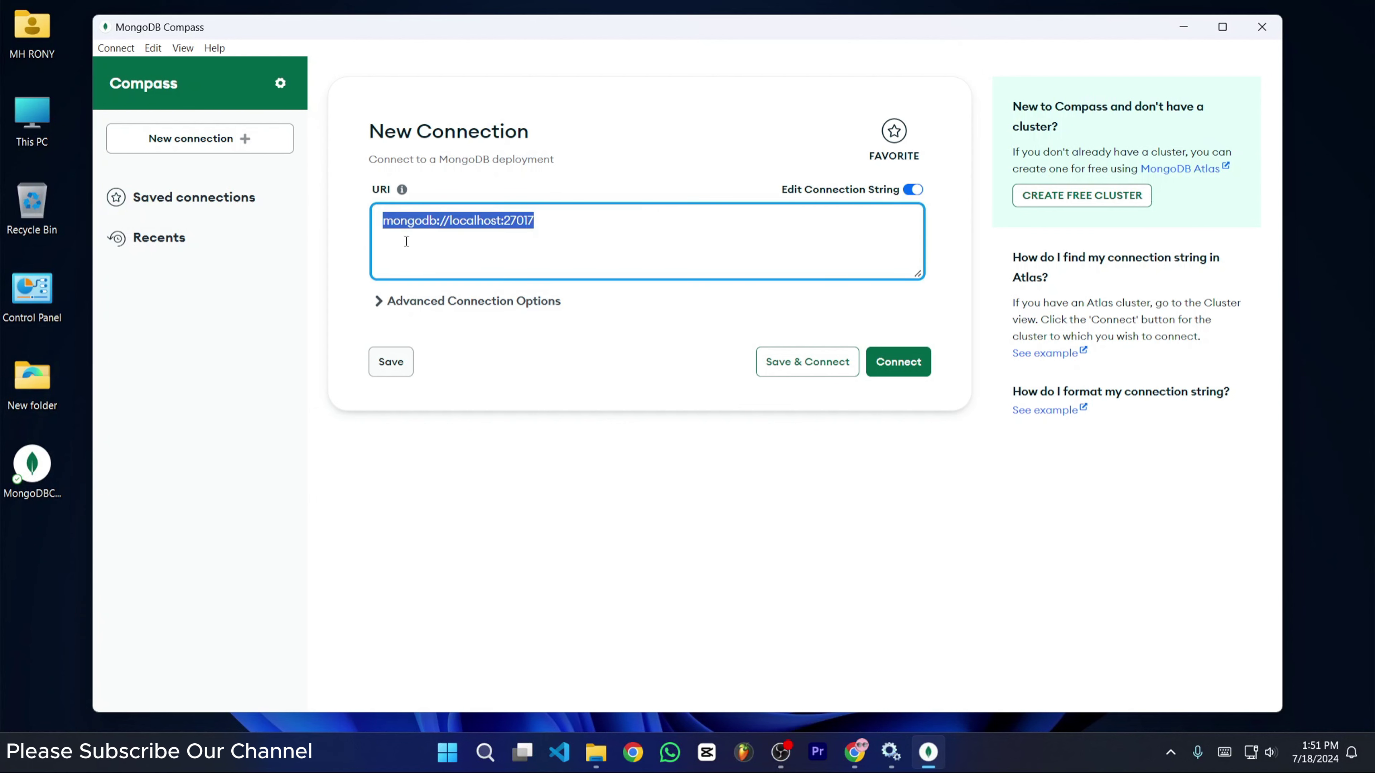
click(428, 251)
drag(538, 226, 399, 231)
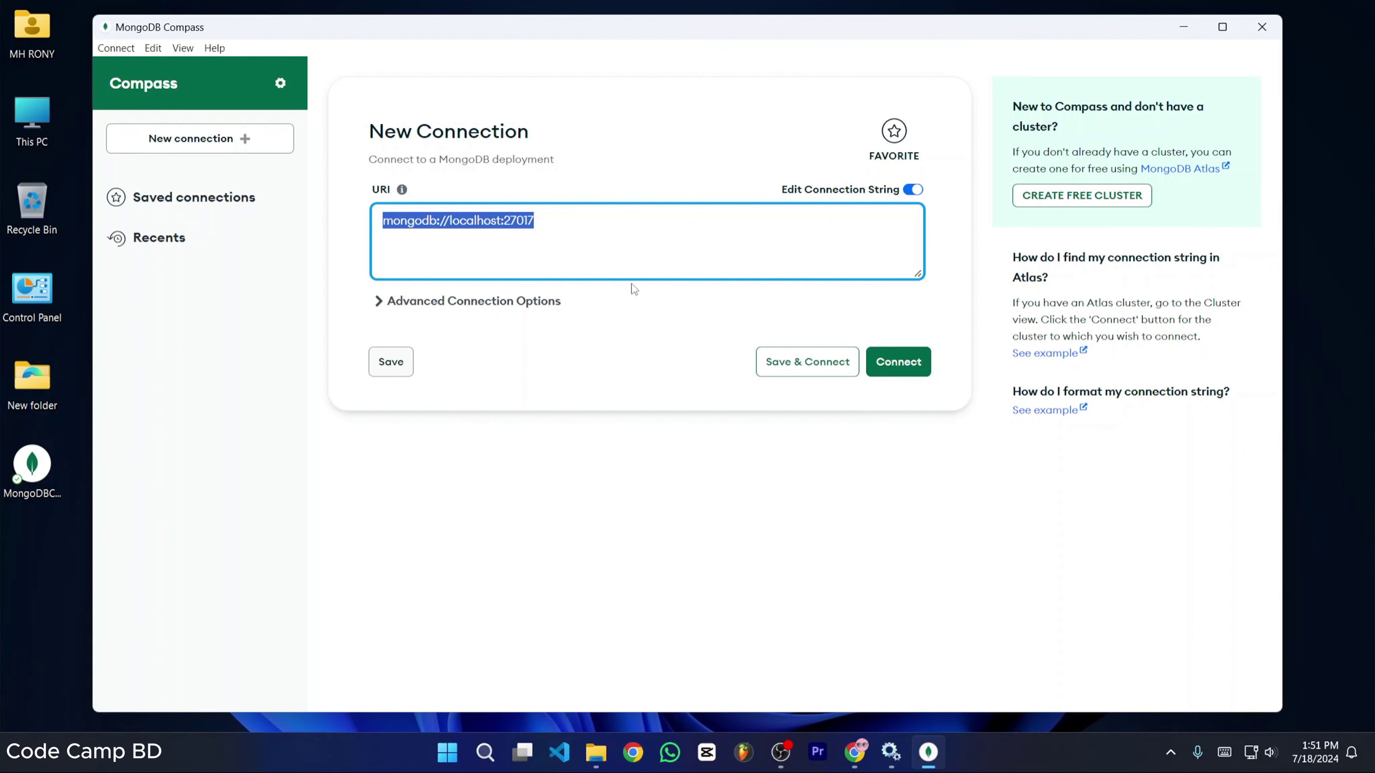
click(880, 357)
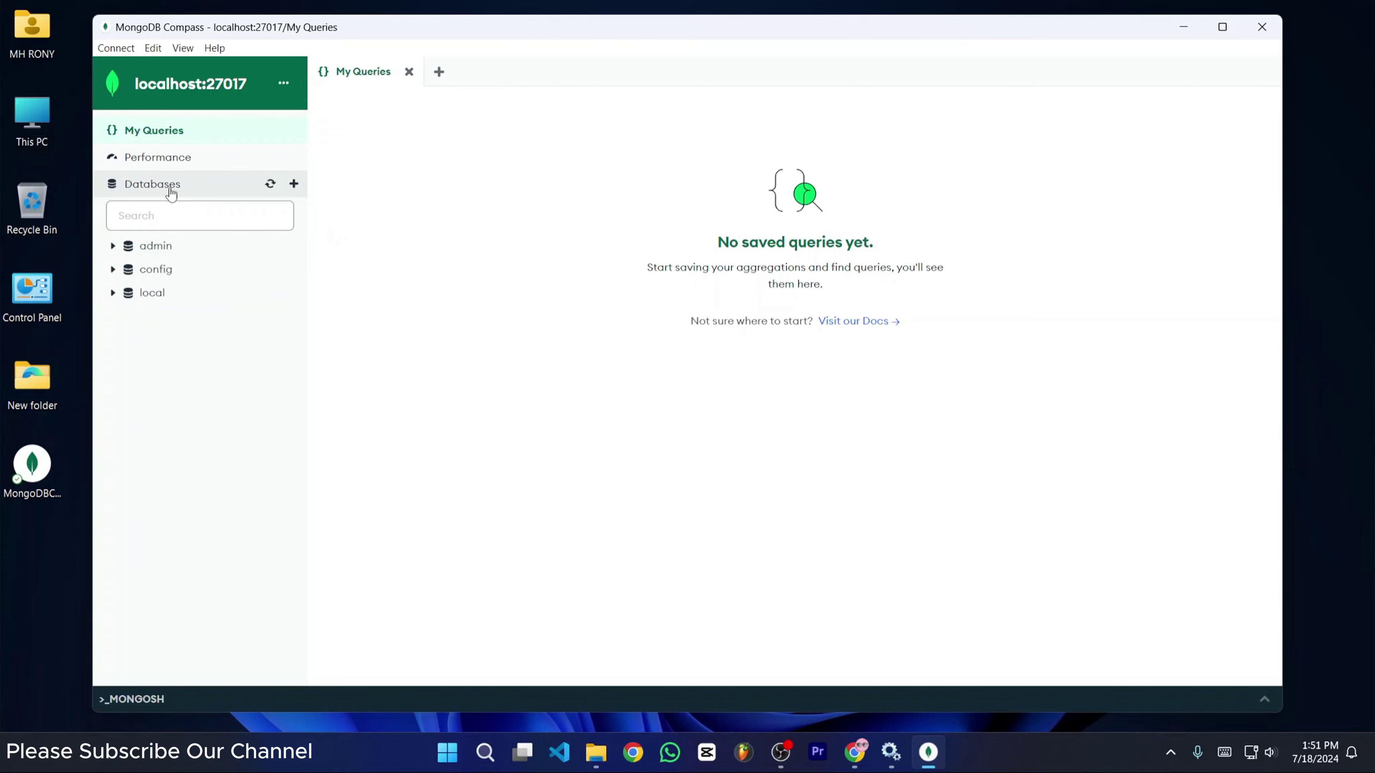
- List the server's databases in a maximized window and open the Create Database form
click(187, 190)
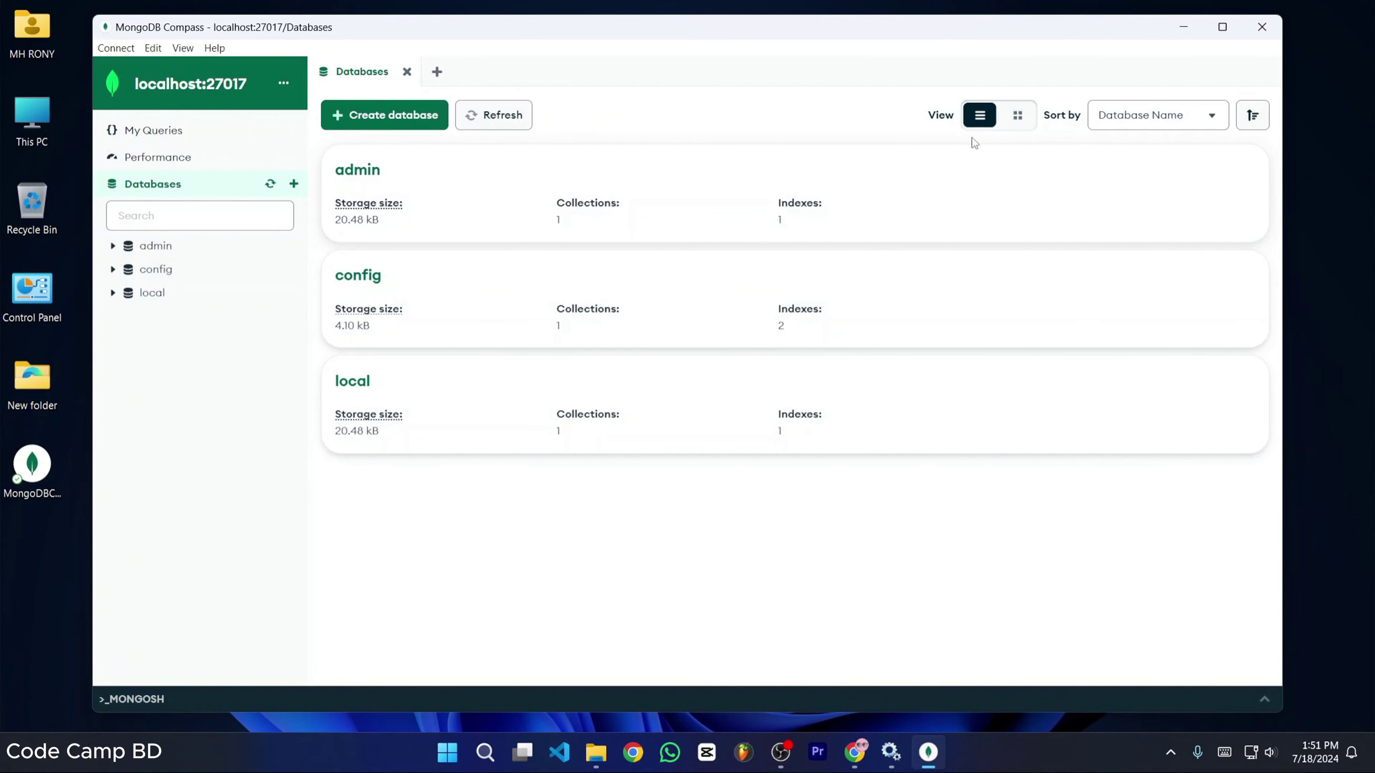
click(1222, 27)
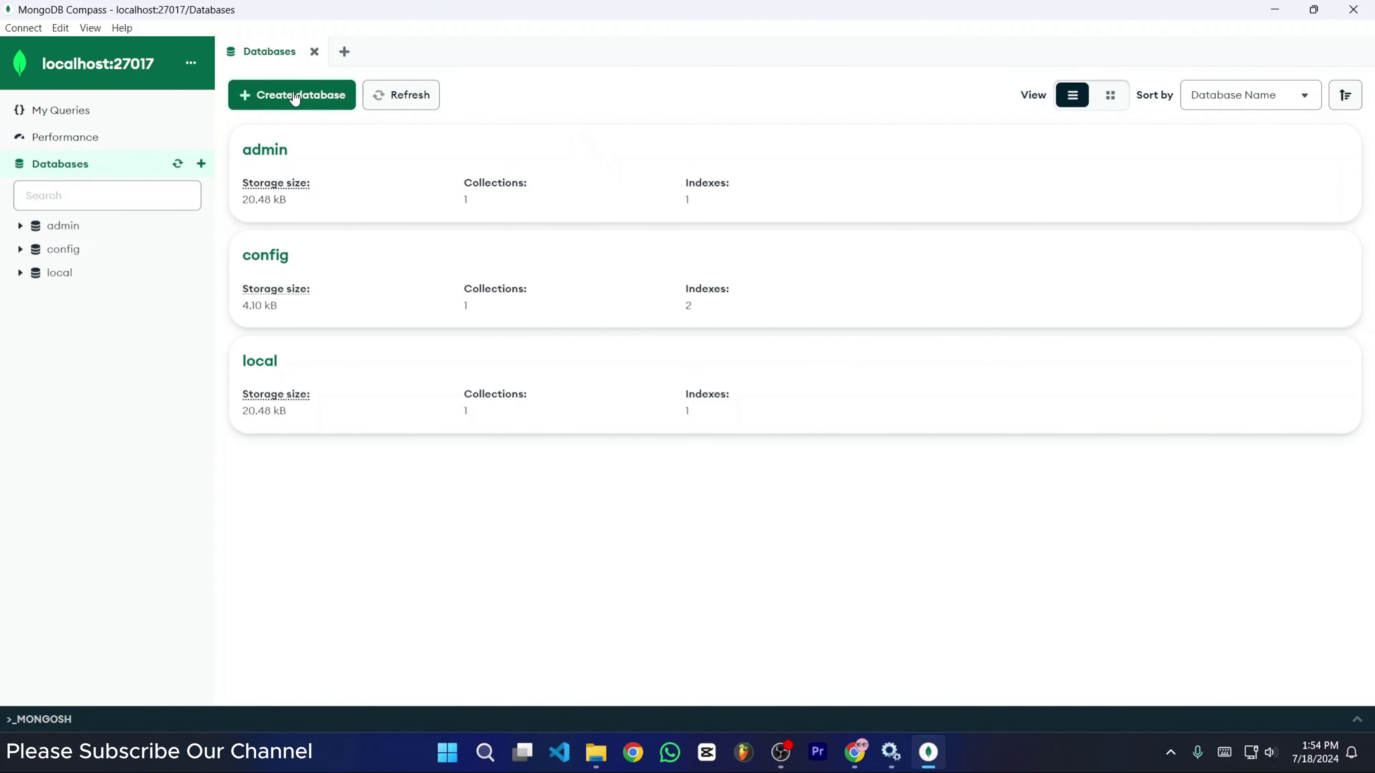
click(301, 102)
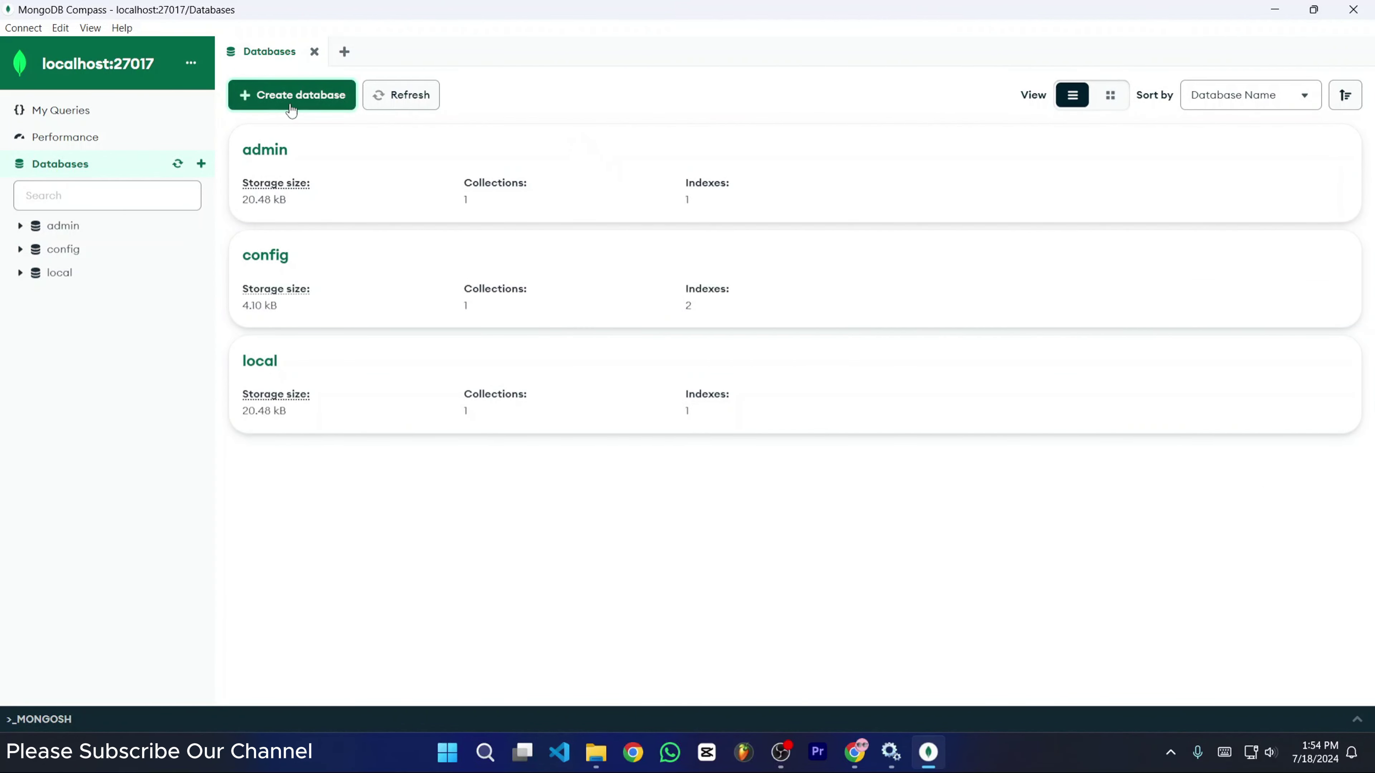
click(270, 100)
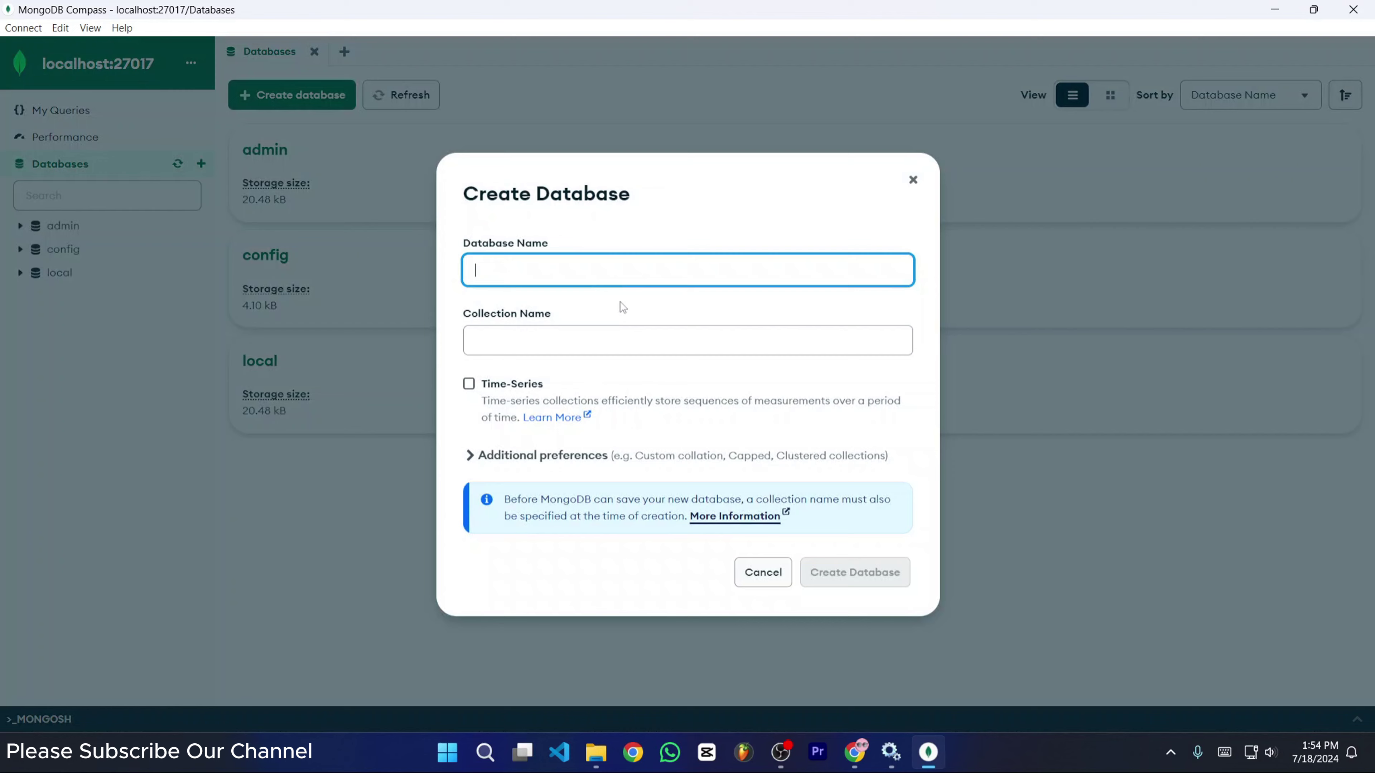
- Enter database name codecampbd and collection name user, then create them
click(524, 336)
click(485, 276)
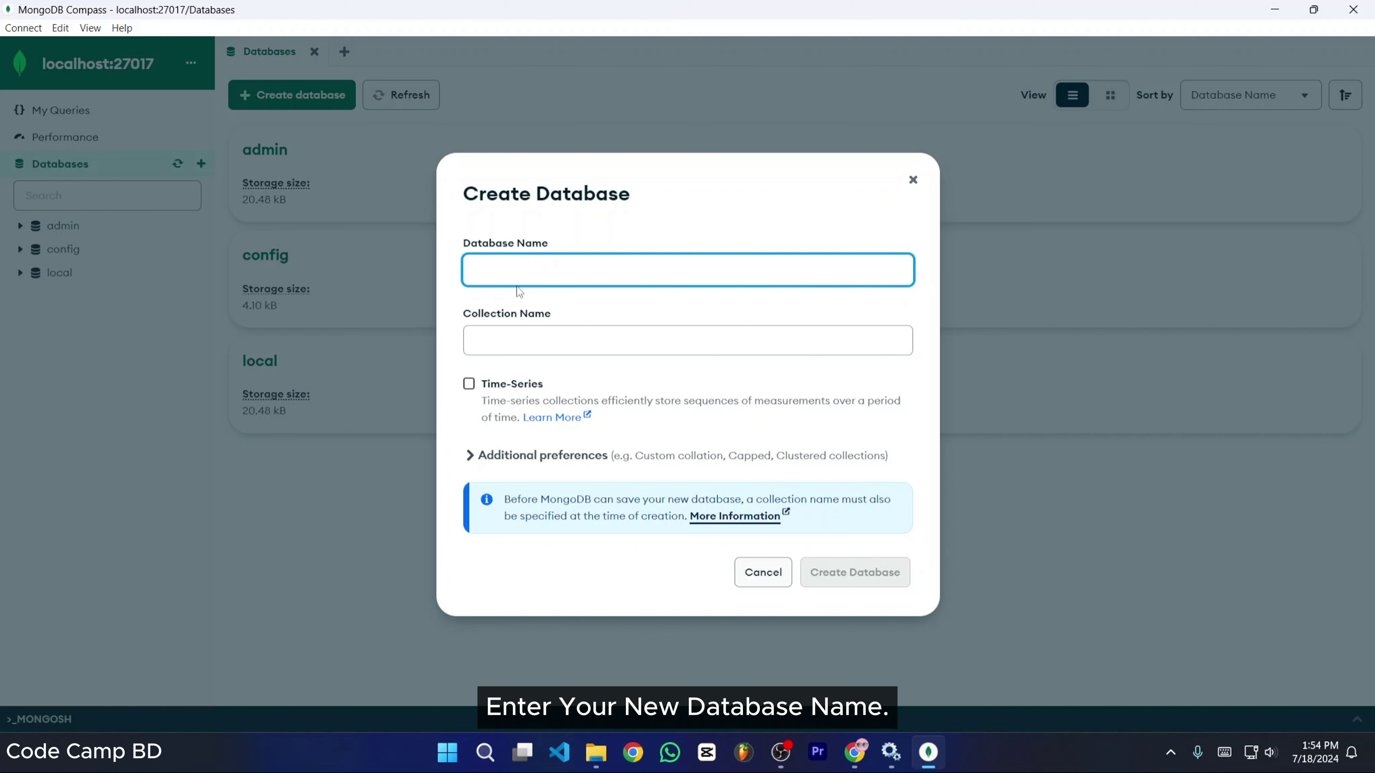
text(codecamp)
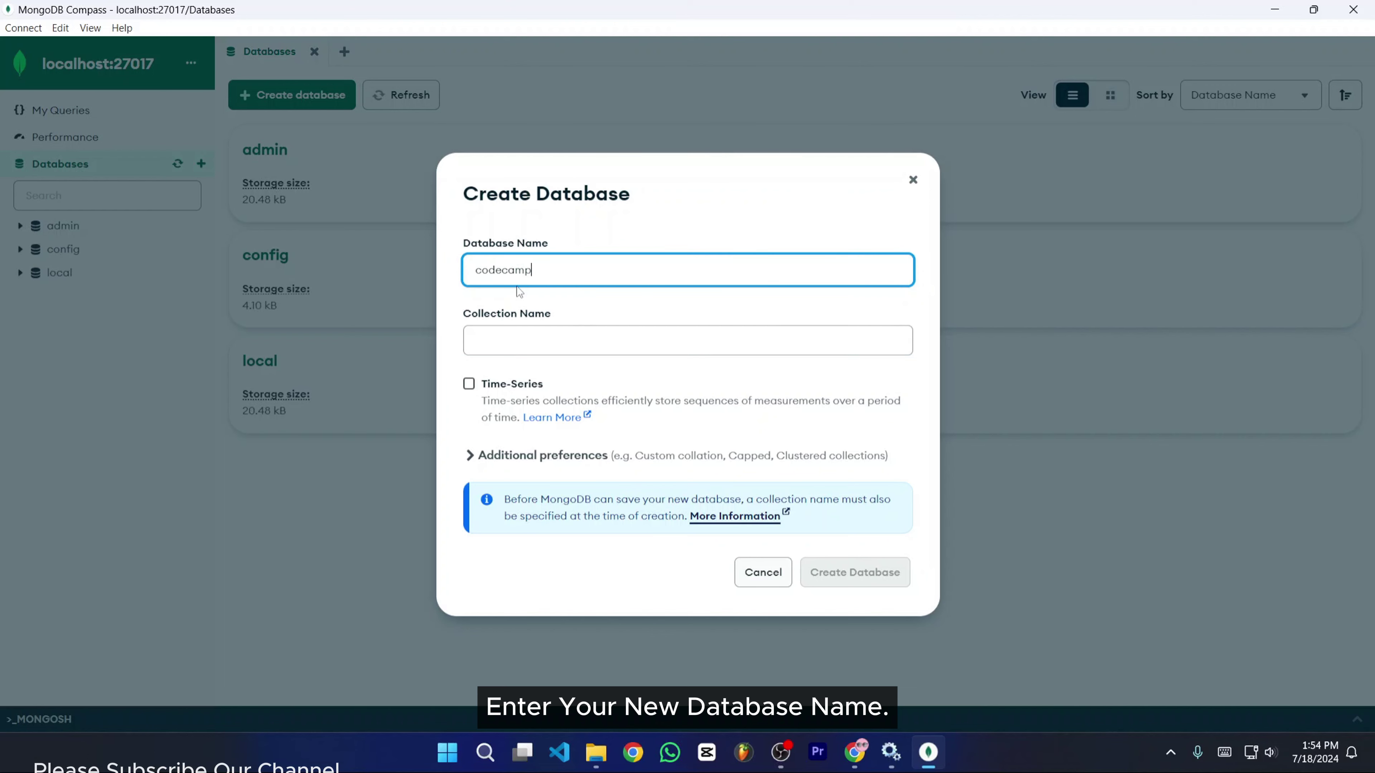
text(bd)
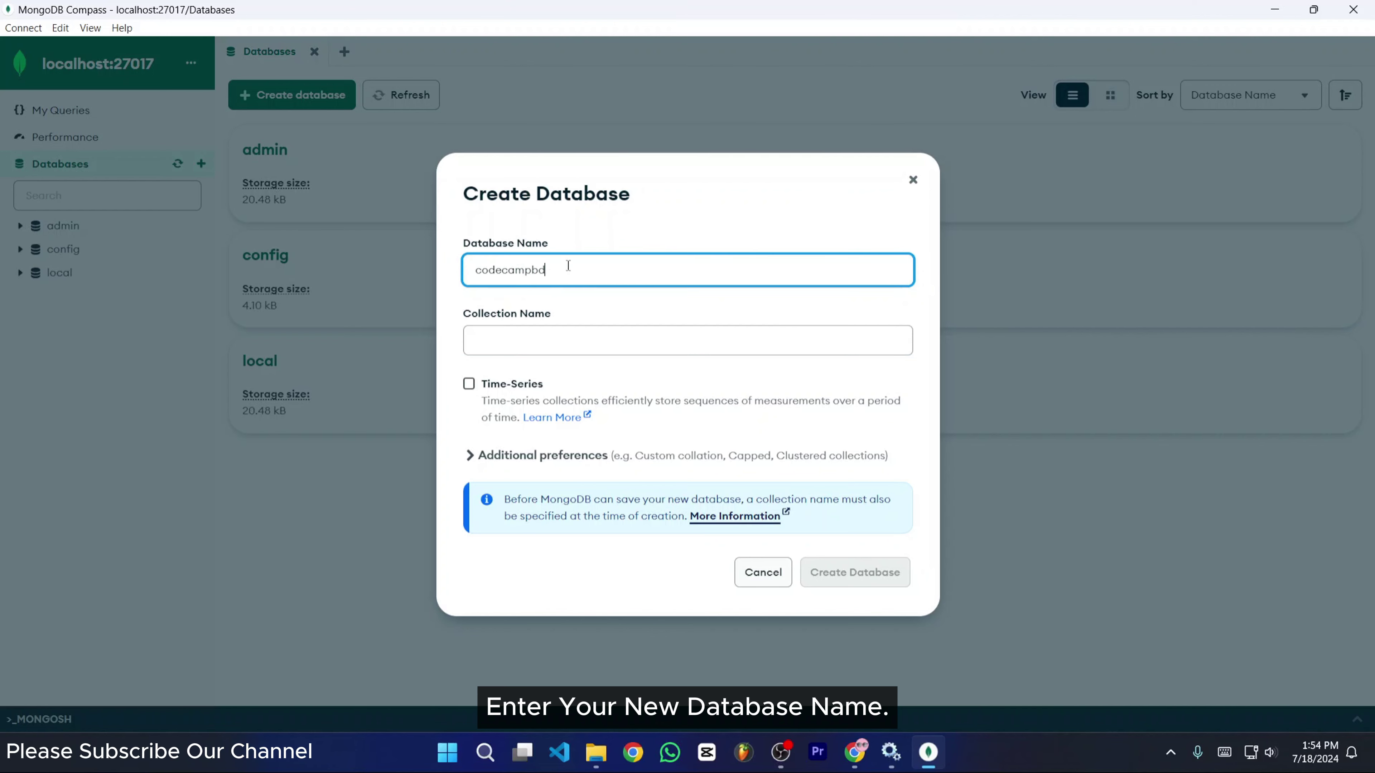
drag(568, 265, 488, 263)
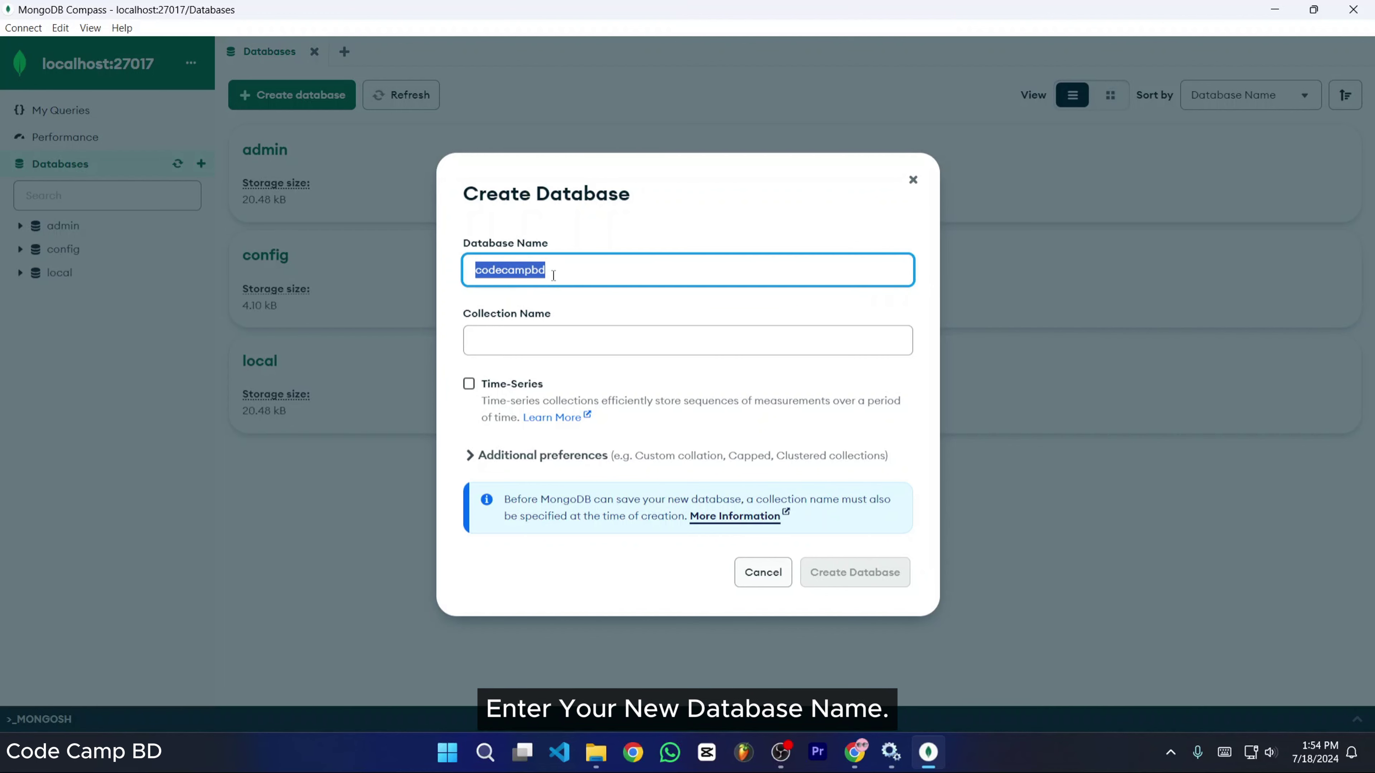
click(476, 340)
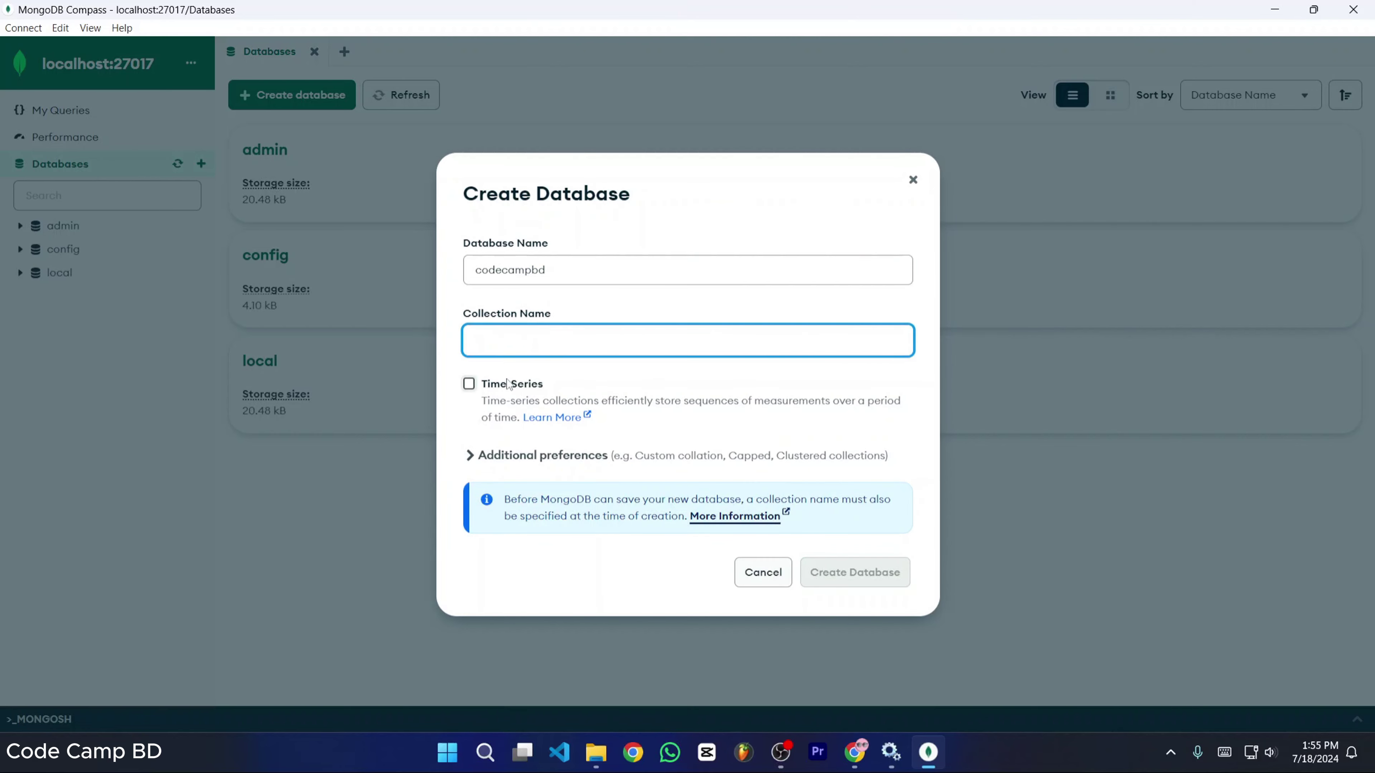
text(use)
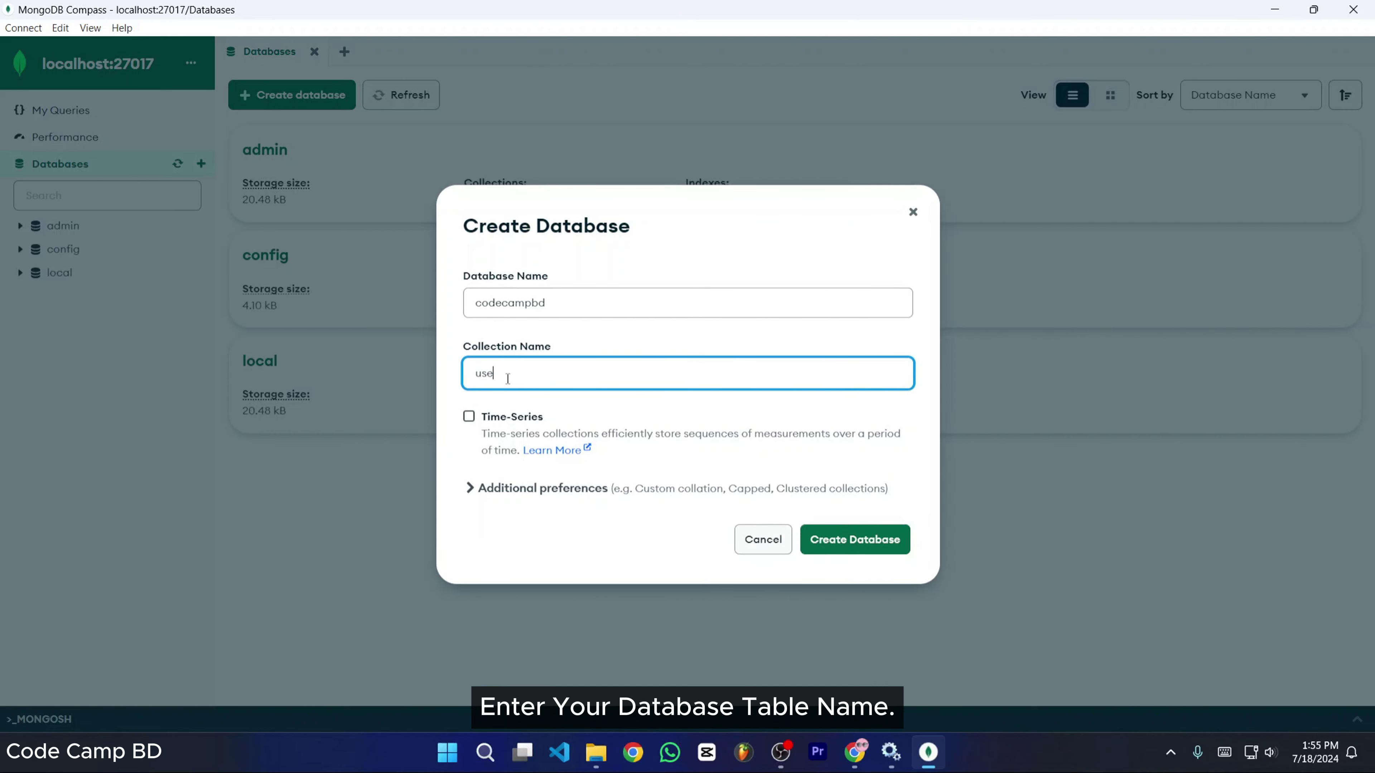
text(r)
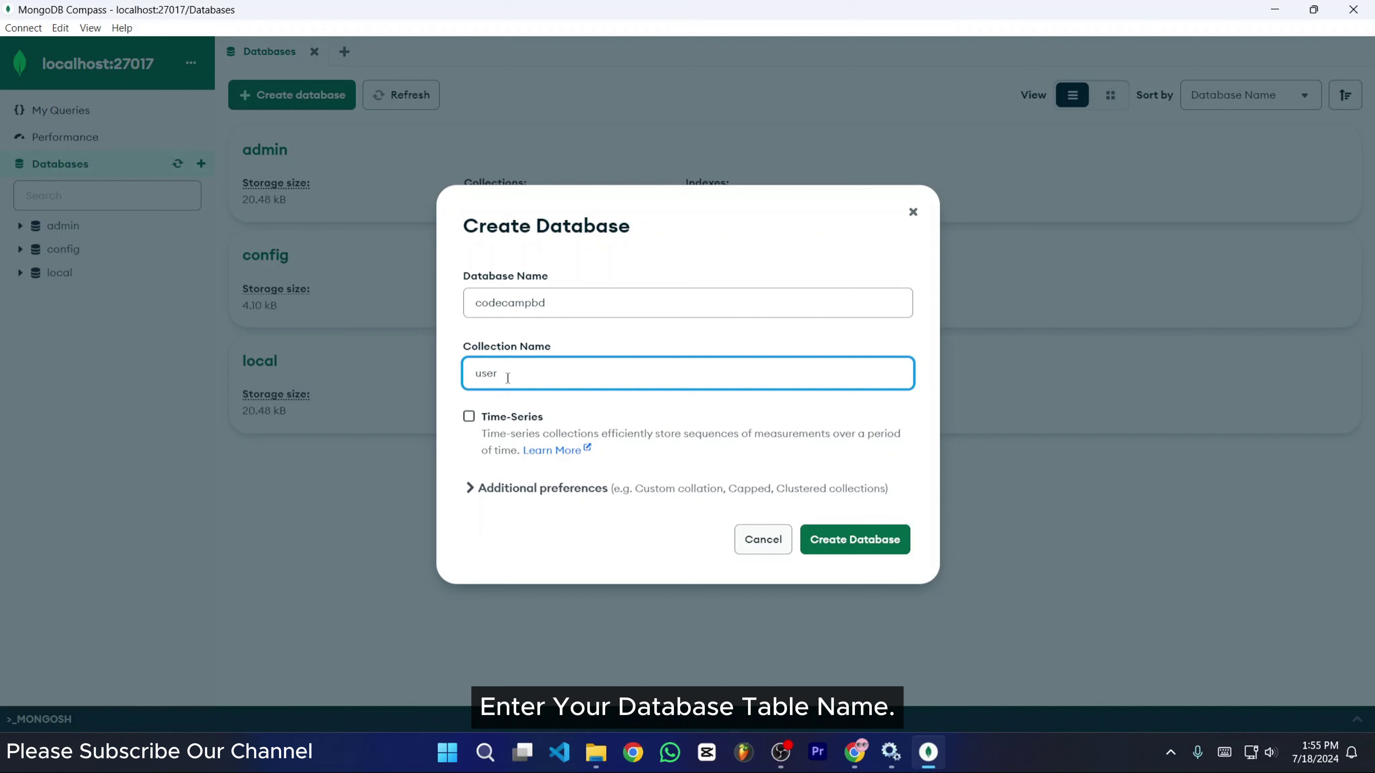
drag(508, 378, 469, 374)
click(512, 375)
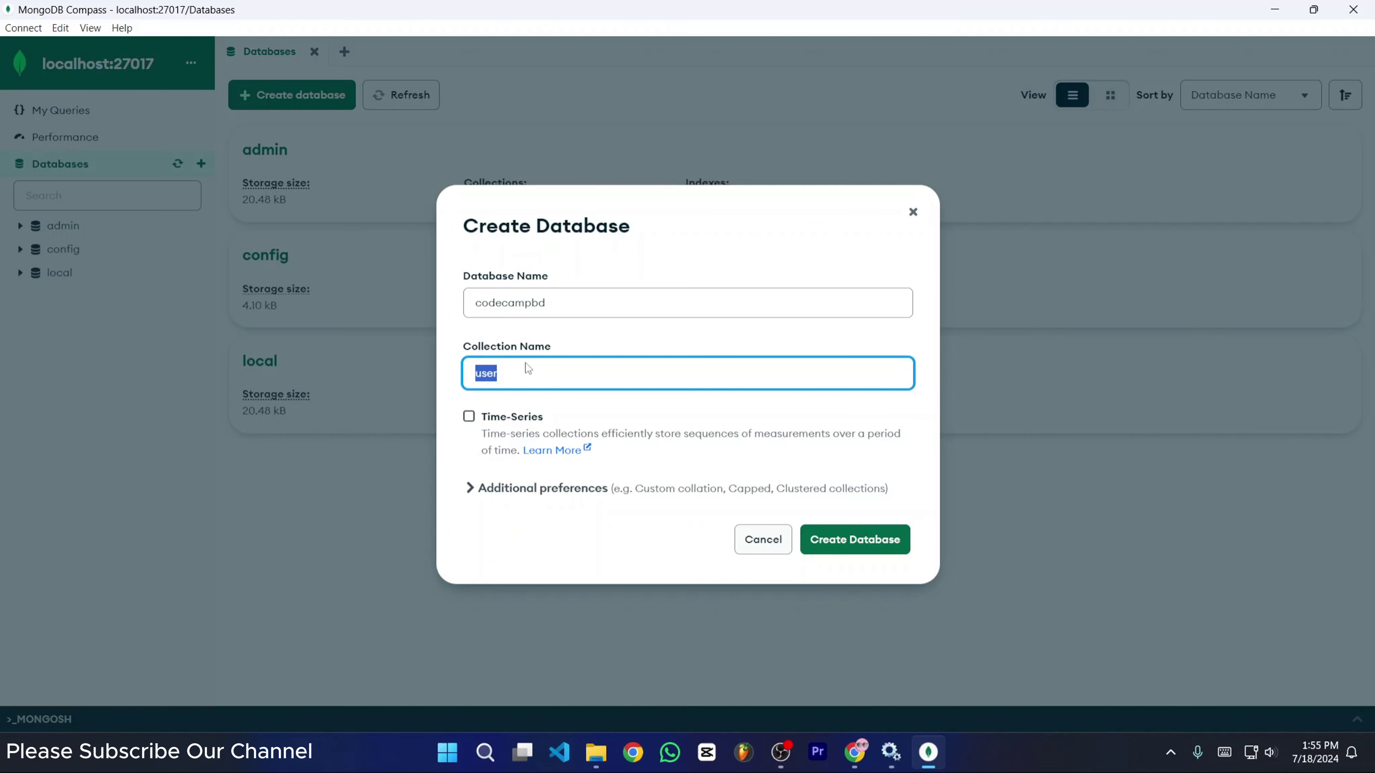
click(531, 335)
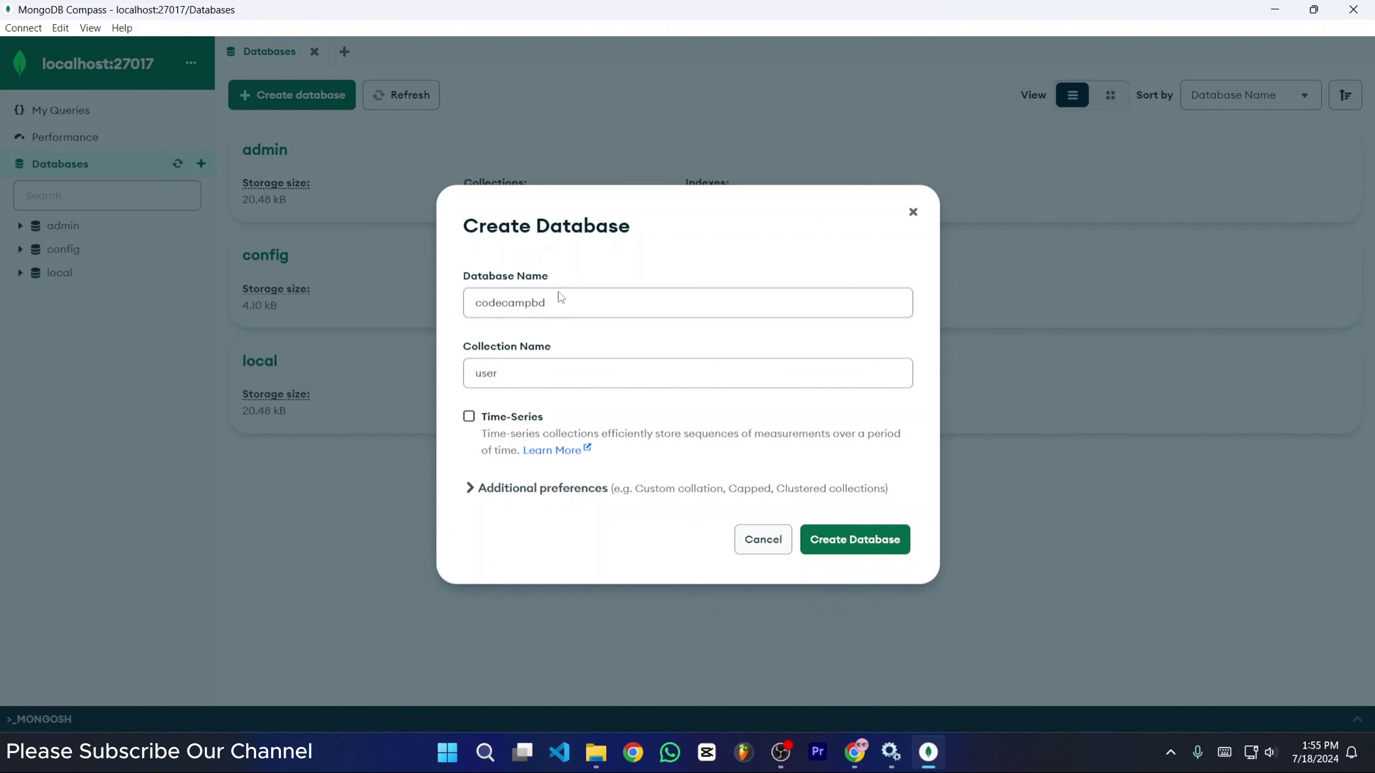
click(858, 549)
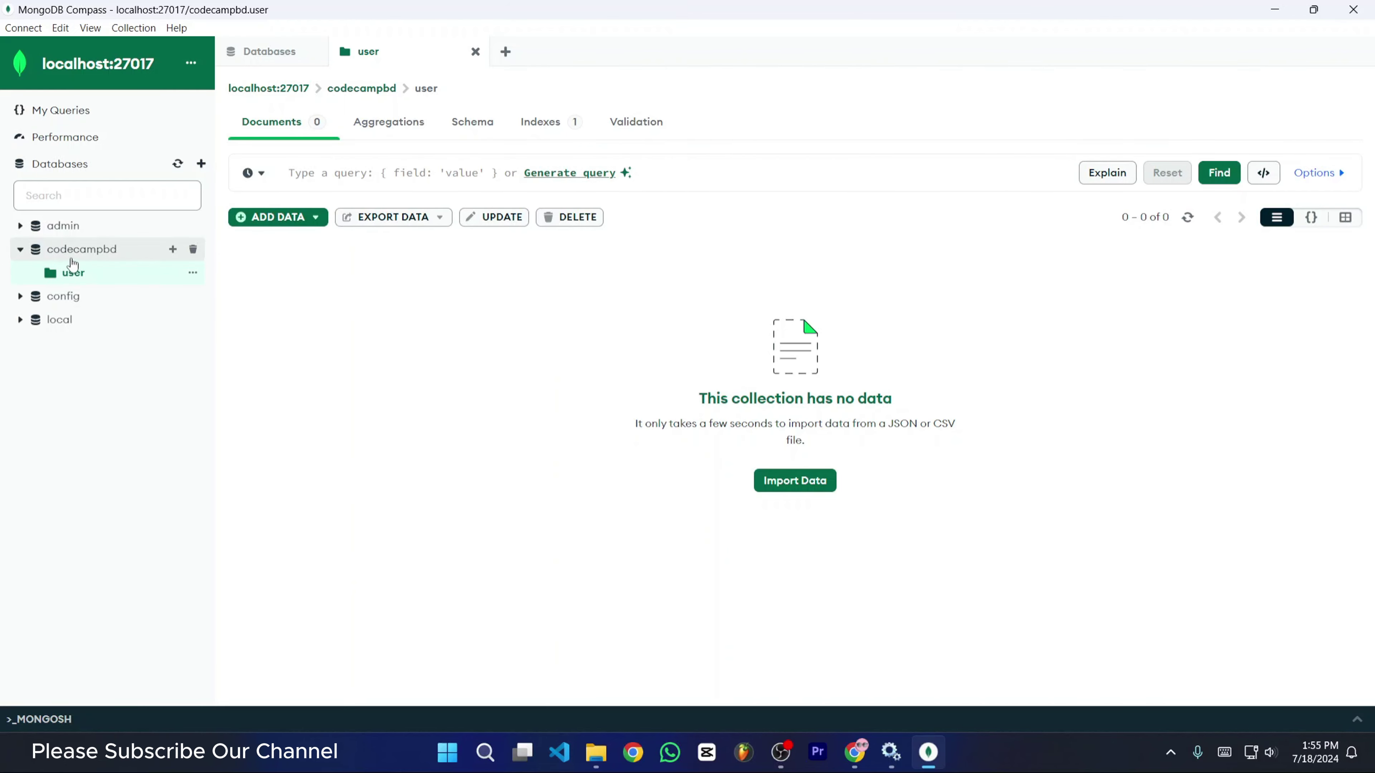
- Open the codecampbd database and its user collection, dismissing the Create Collection form
click(65, 250)
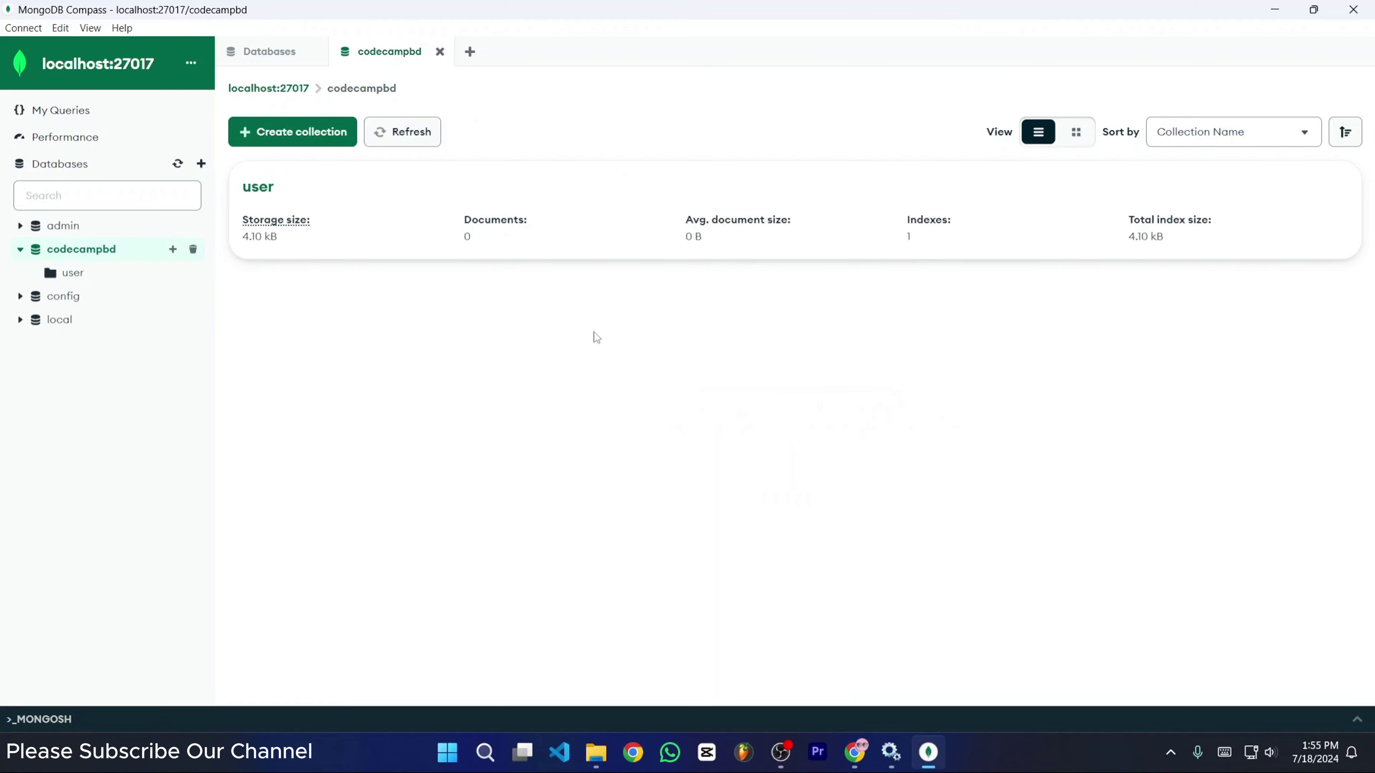
click(291, 135)
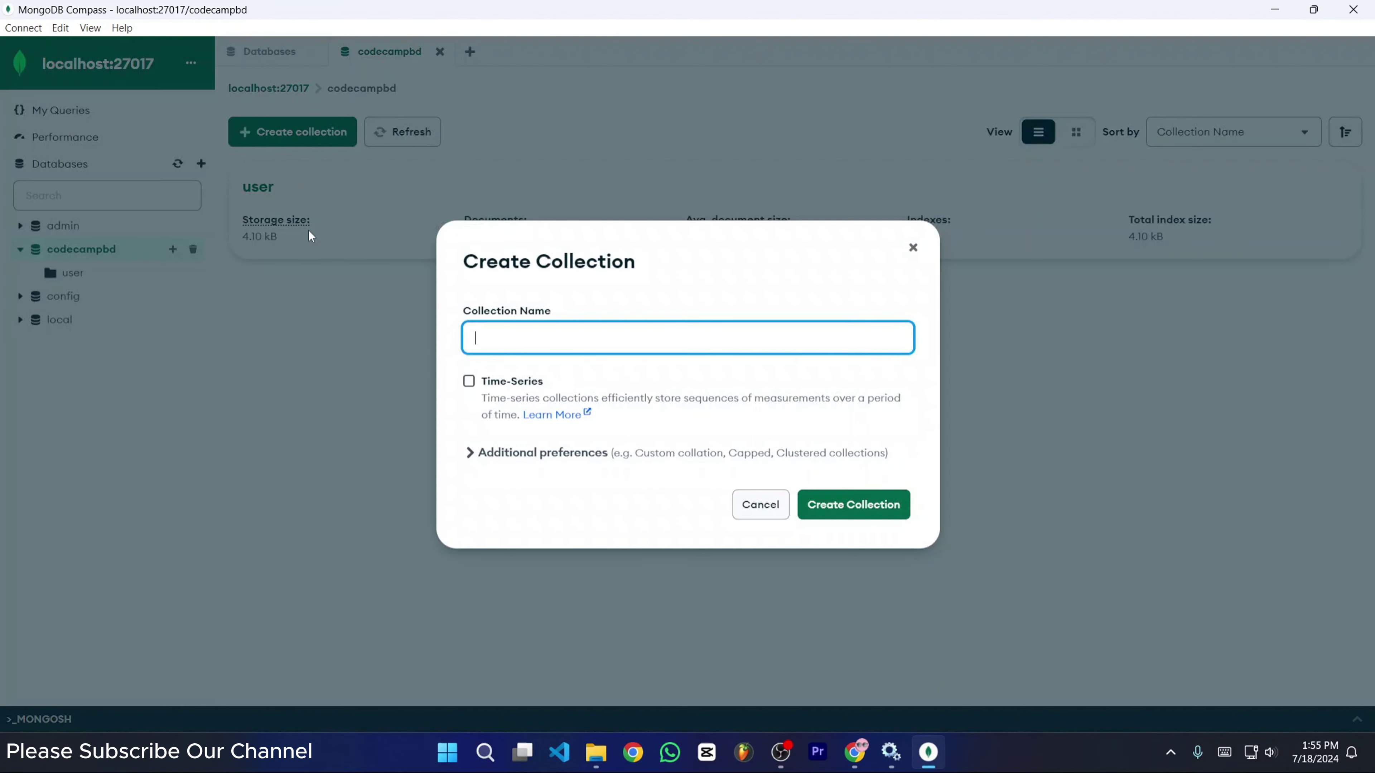
click(913, 249)
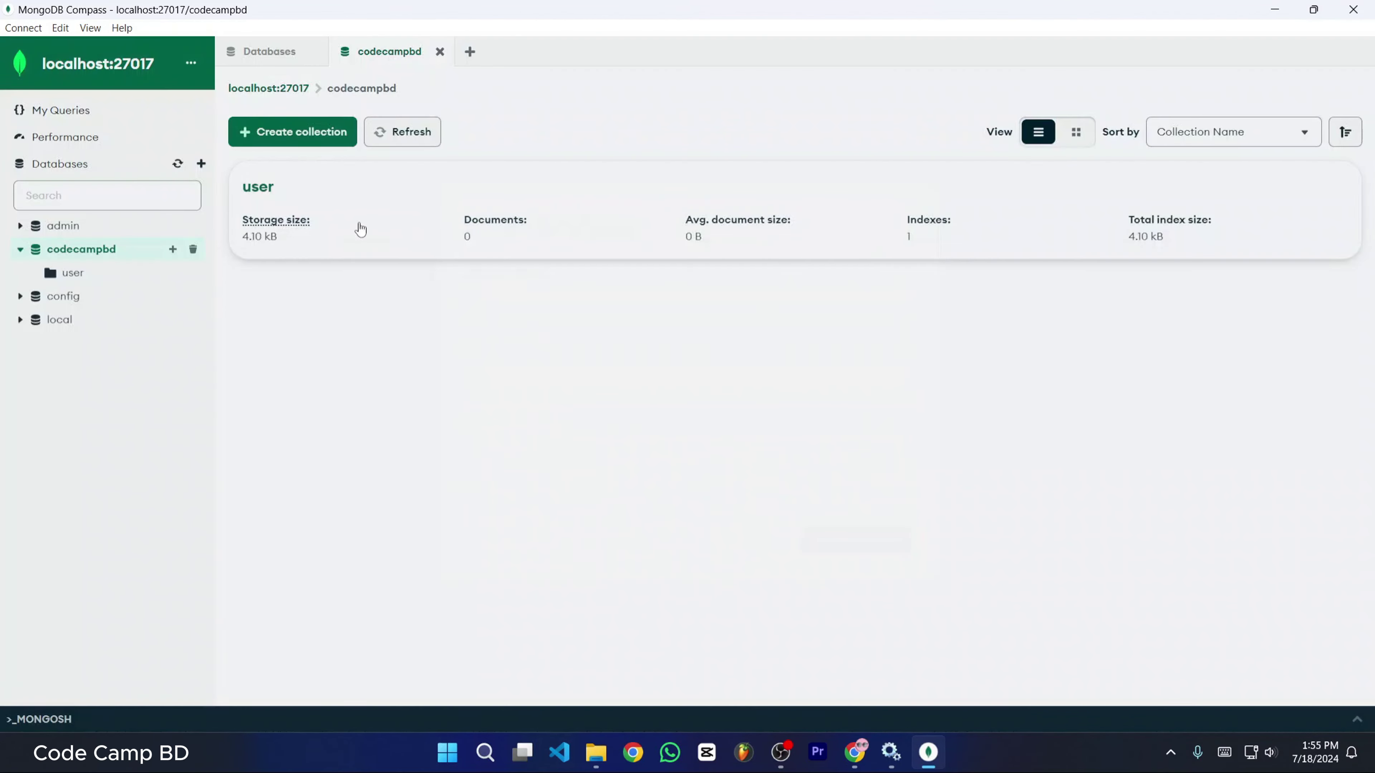
click(81, 274)
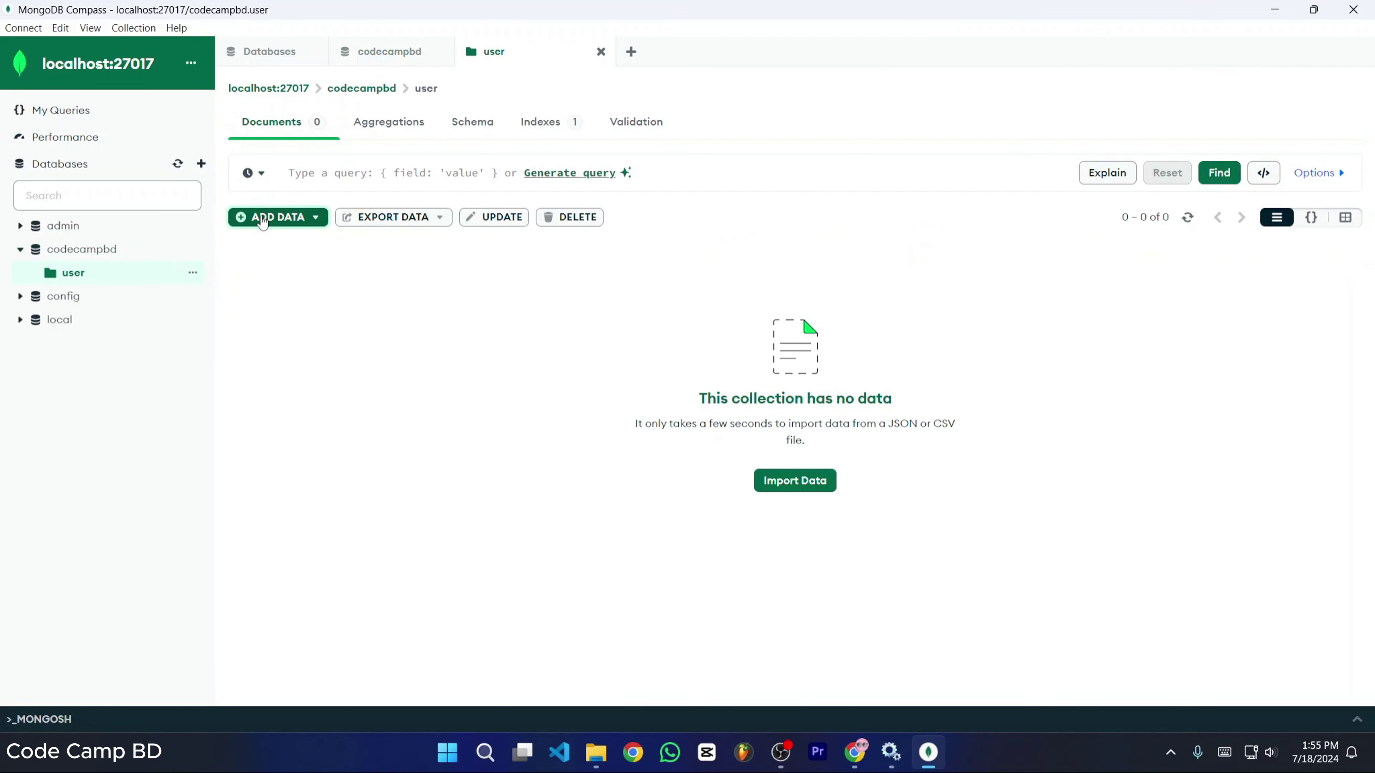
- Show the ADD DATA choices, backing out of the JSON/CSV file import
click(263, 219)
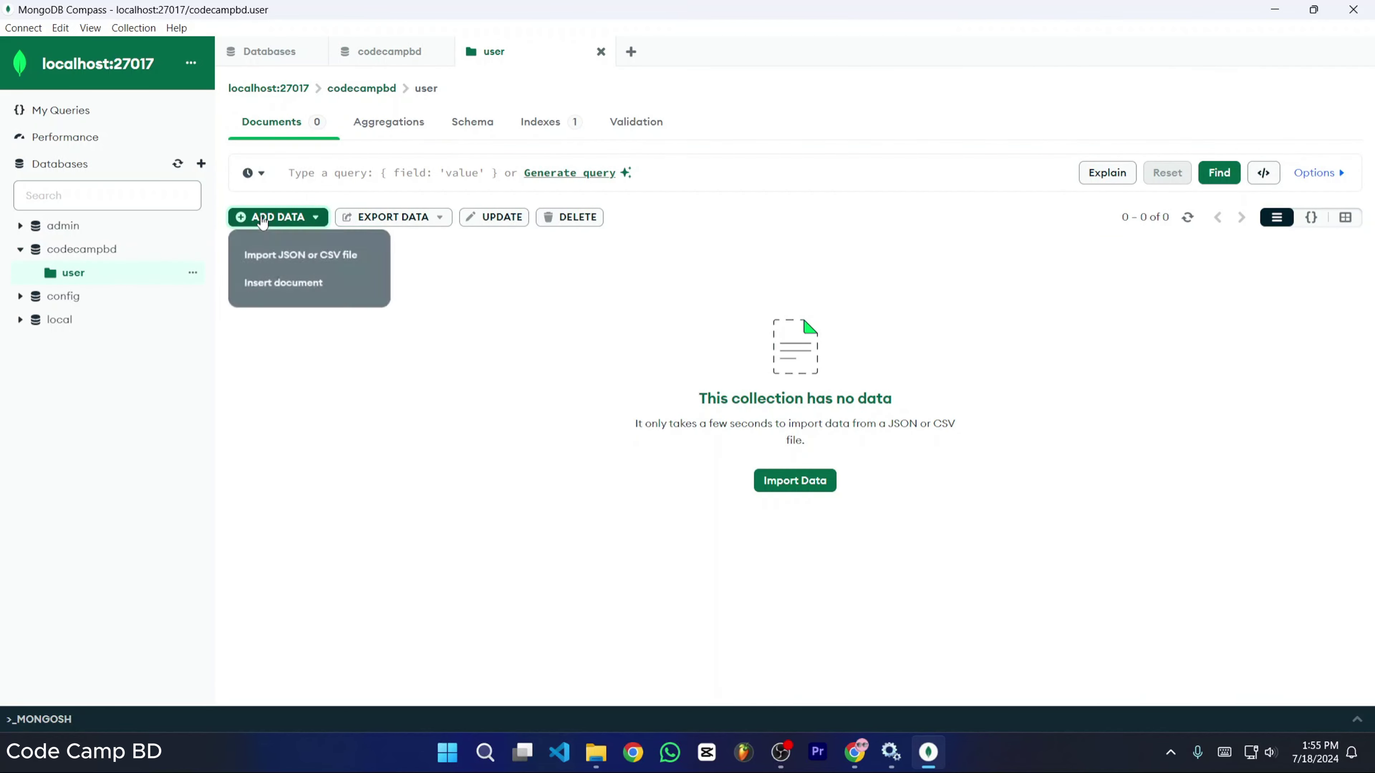
click(301, 261)
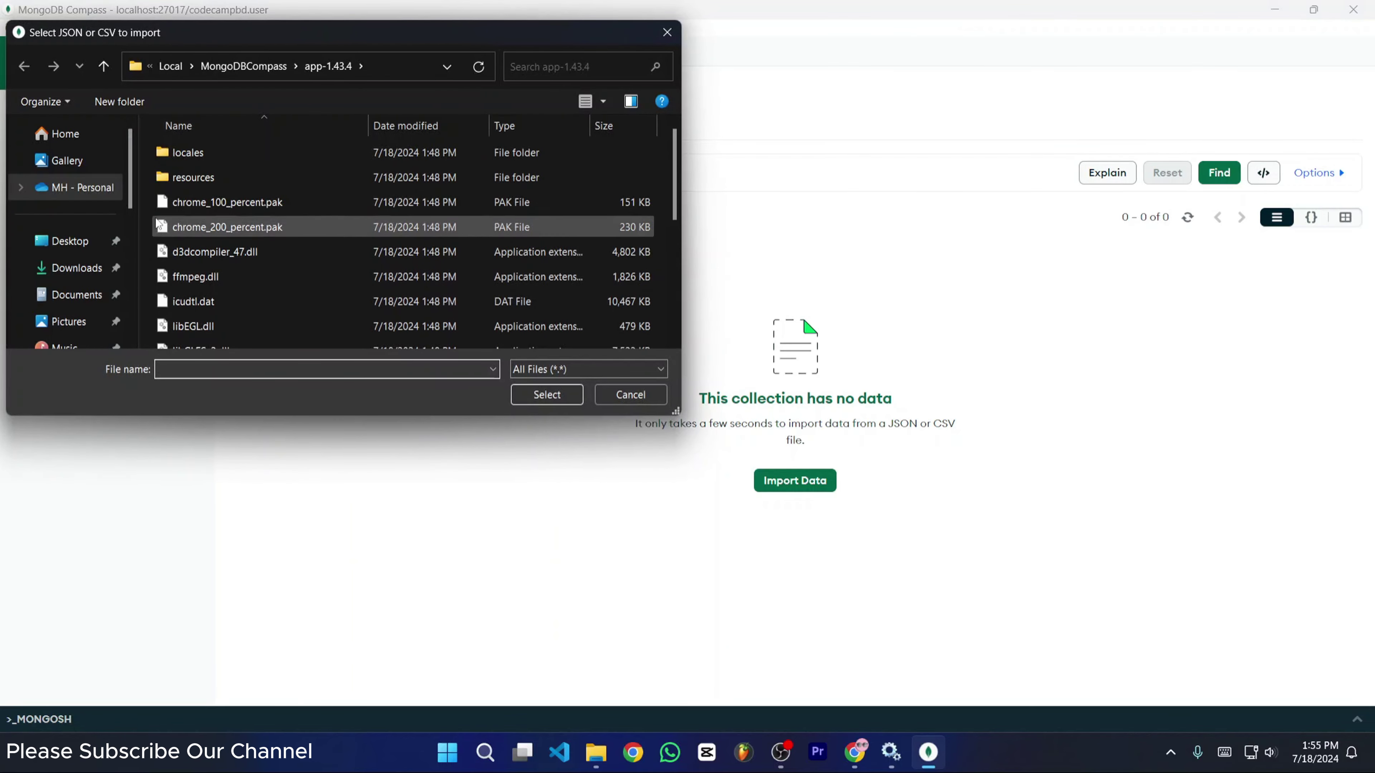
click(667, 32)
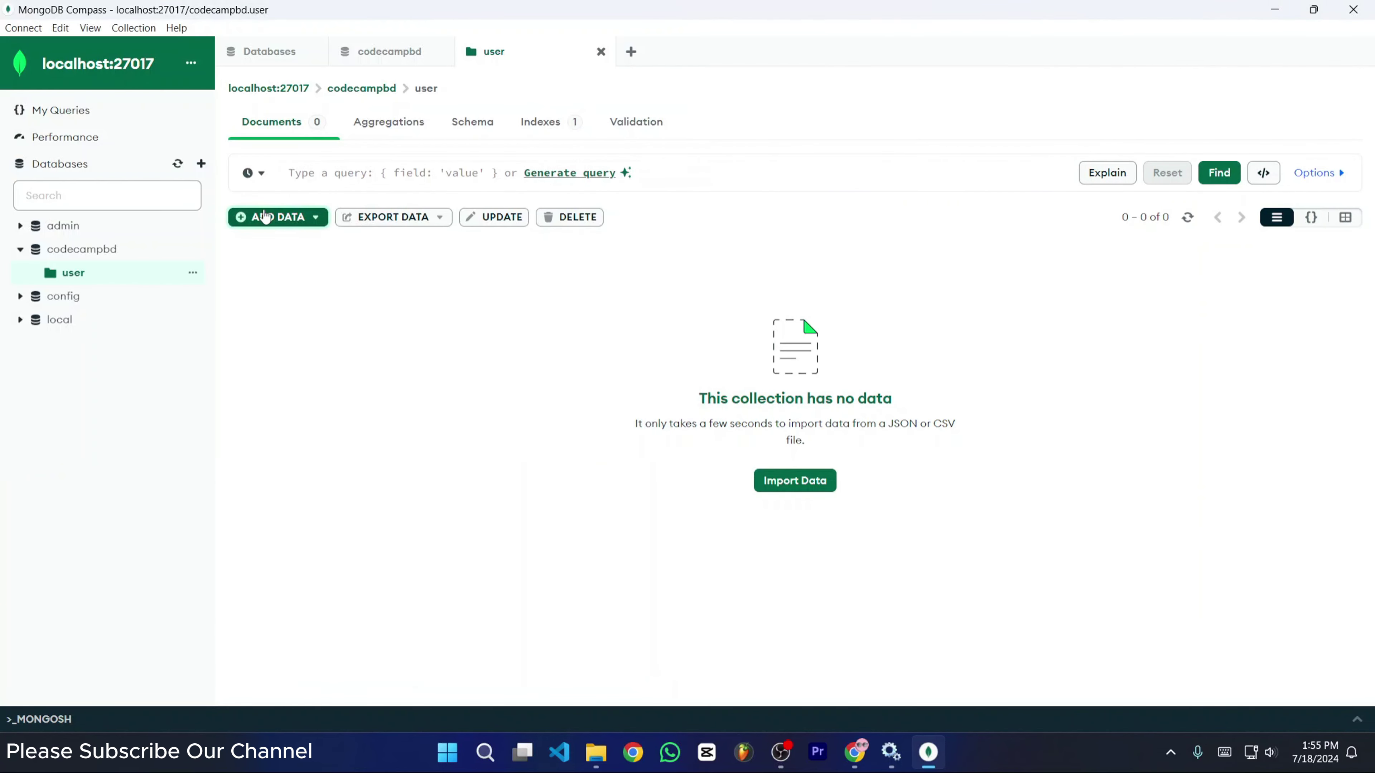
click(265, 217)
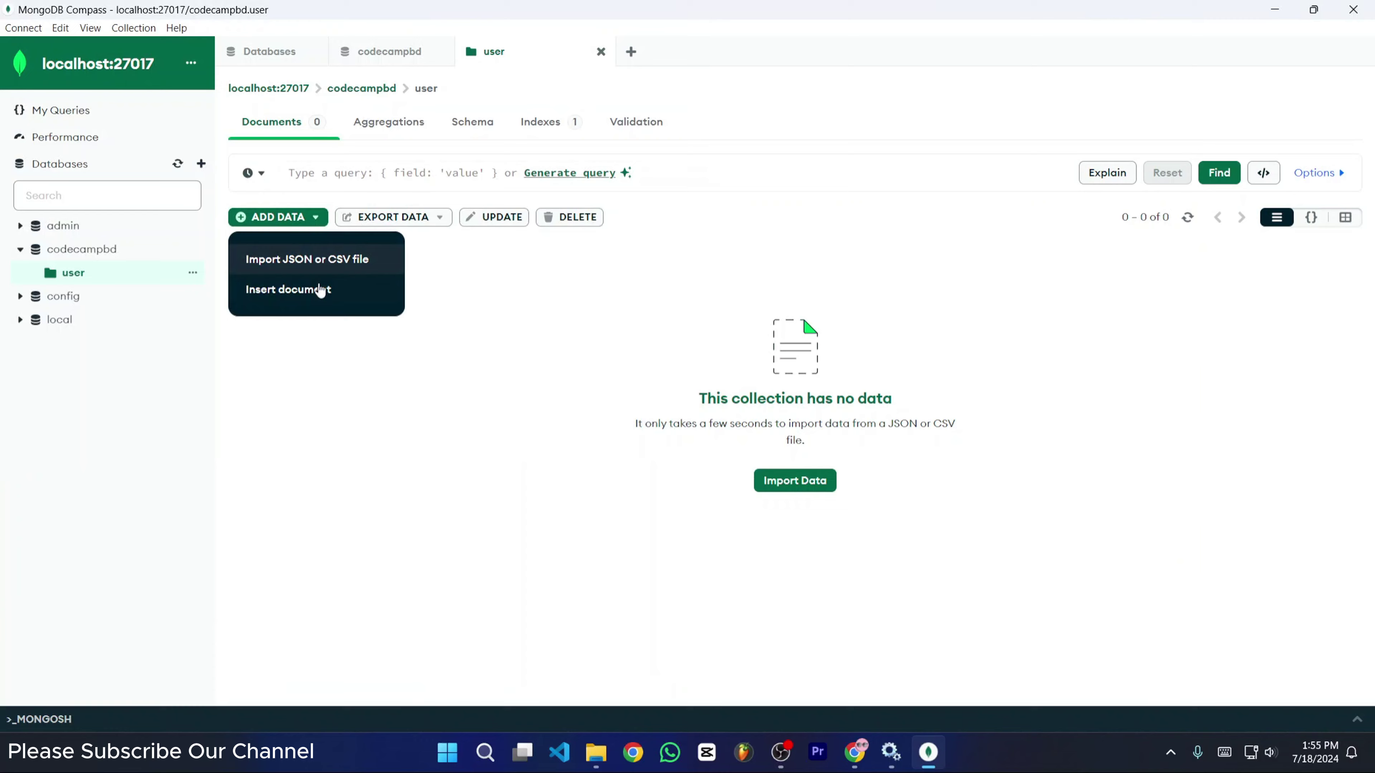
- Start a new document in field view and add user_name 'Code Camp BD'
click(294, 292)
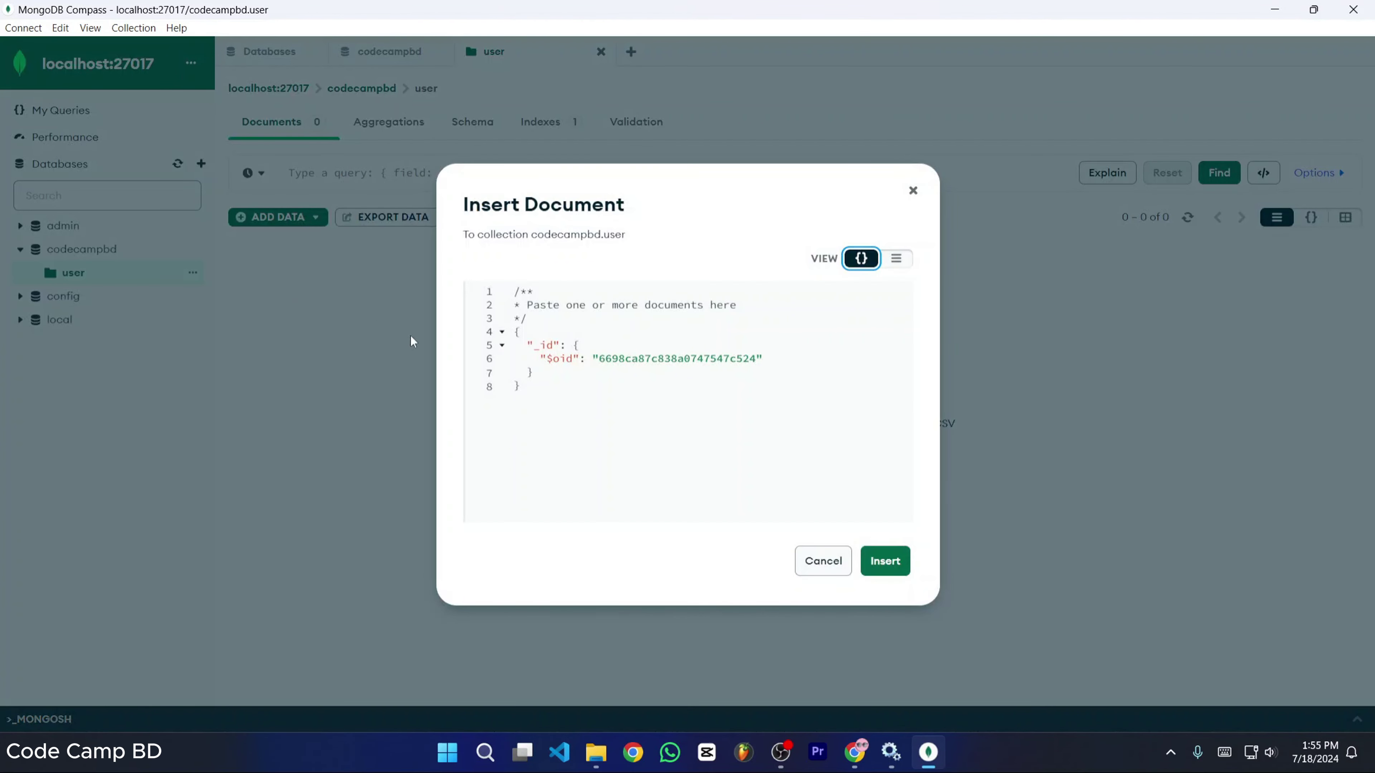
click(547, 388)
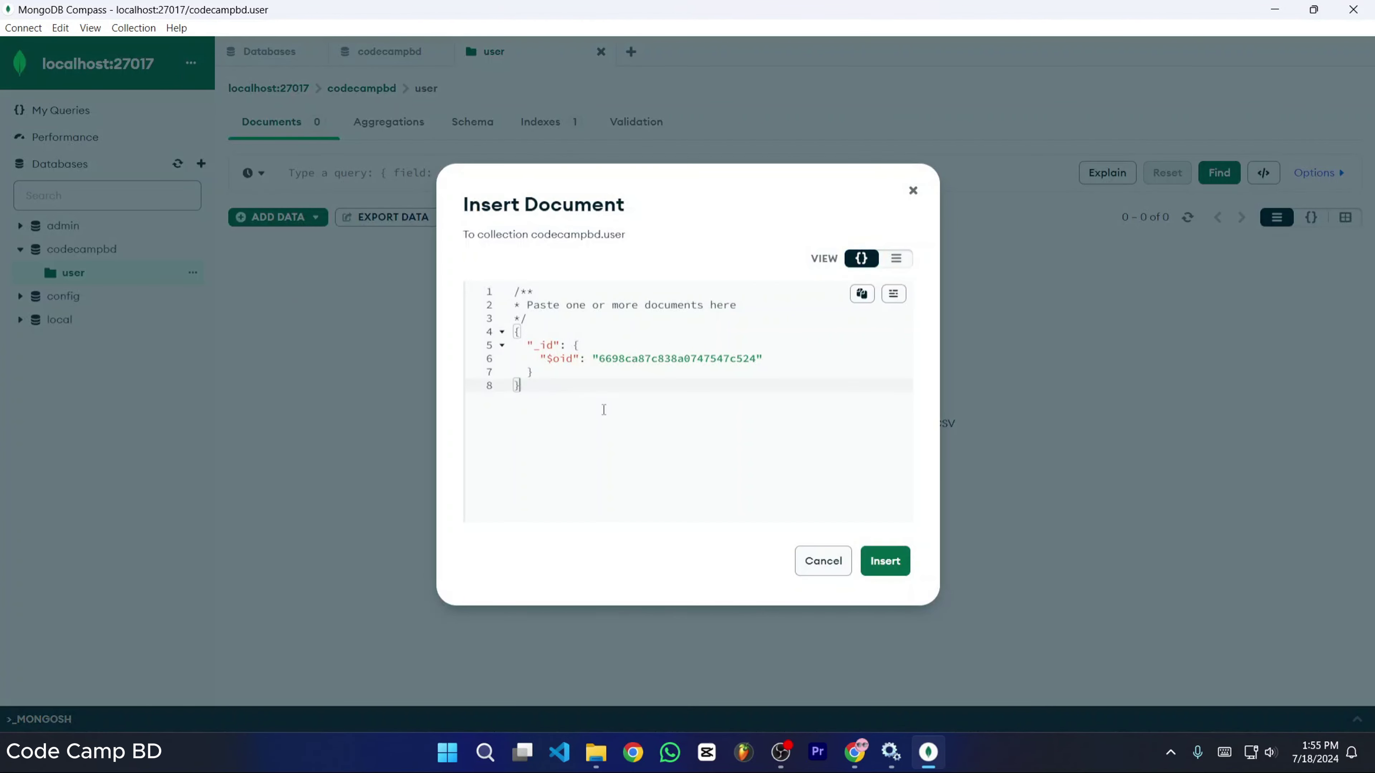
key(ctrl+a)
click(578, 428)
click(896, 258)
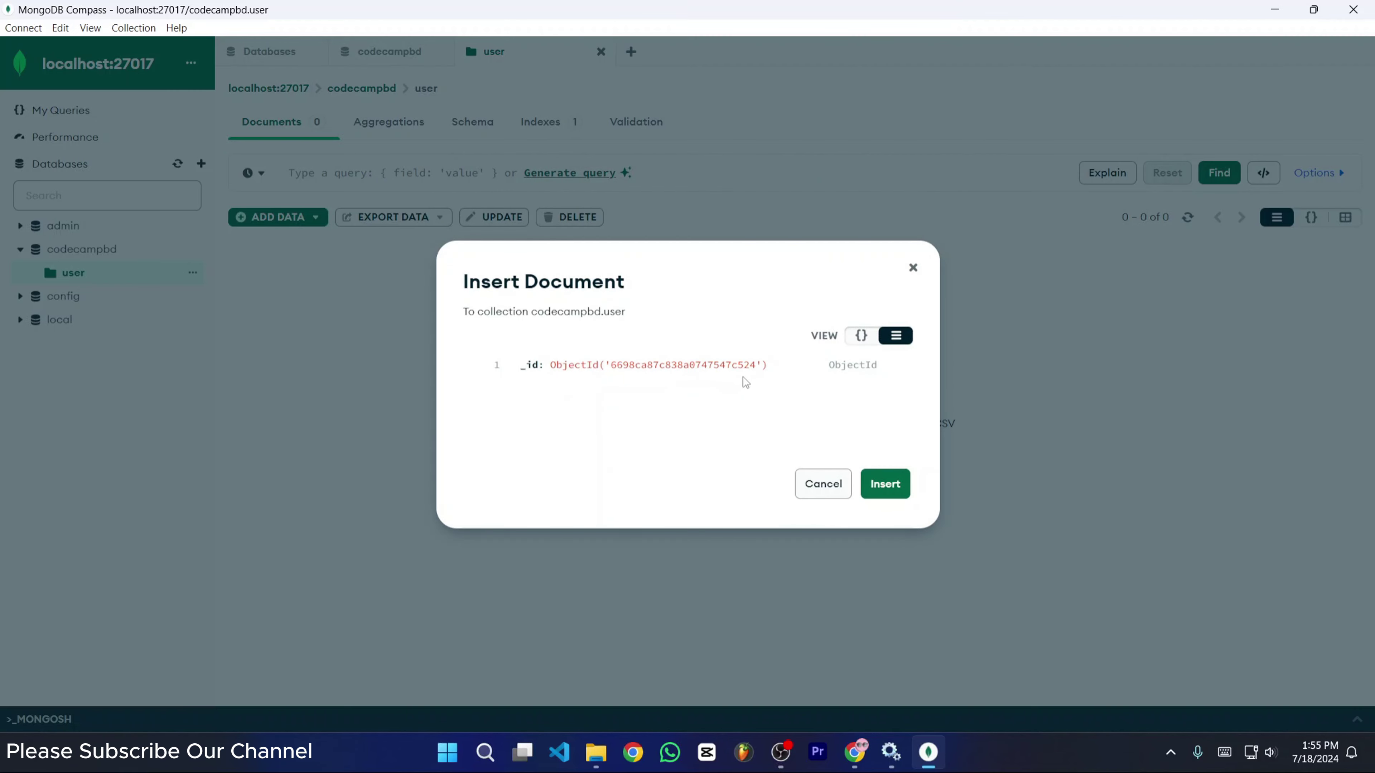
click(493, 366)
click(580, 407)
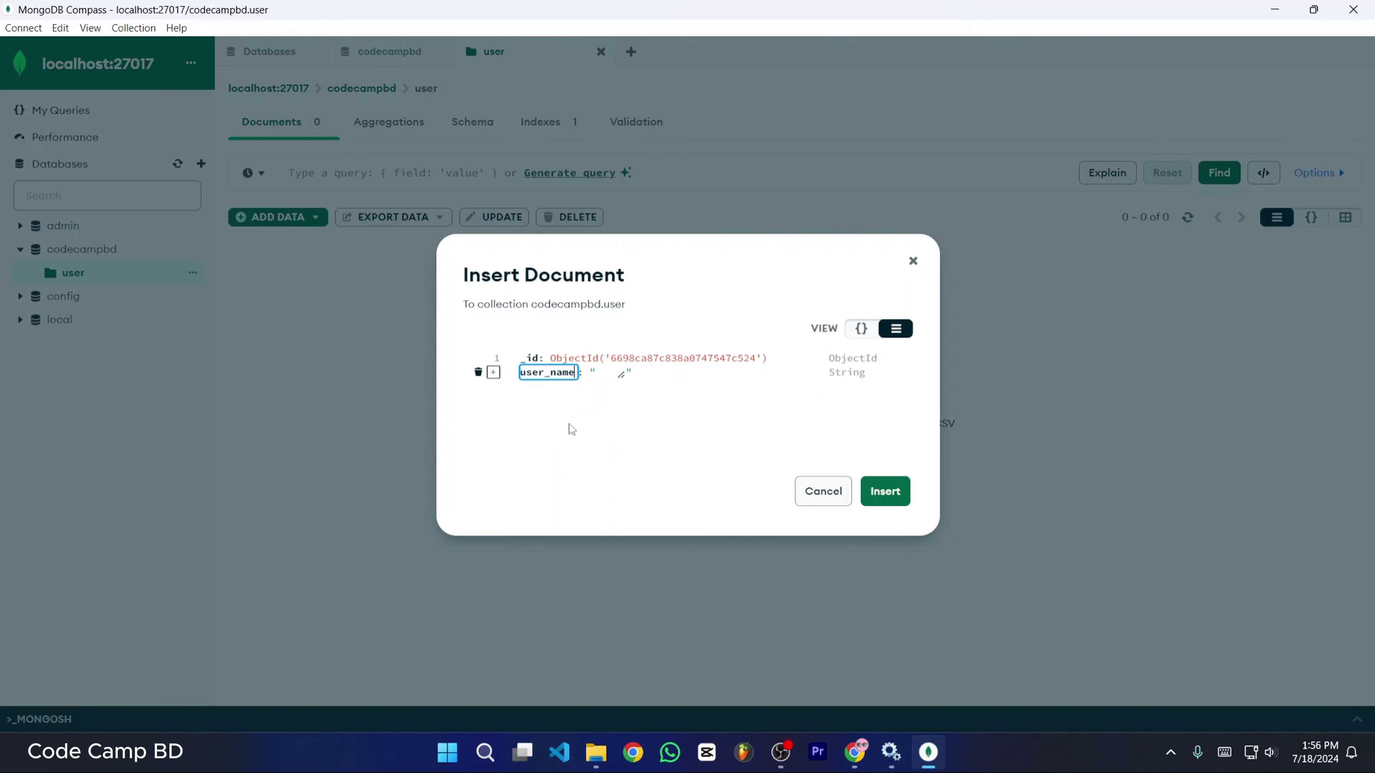
key(Tab)
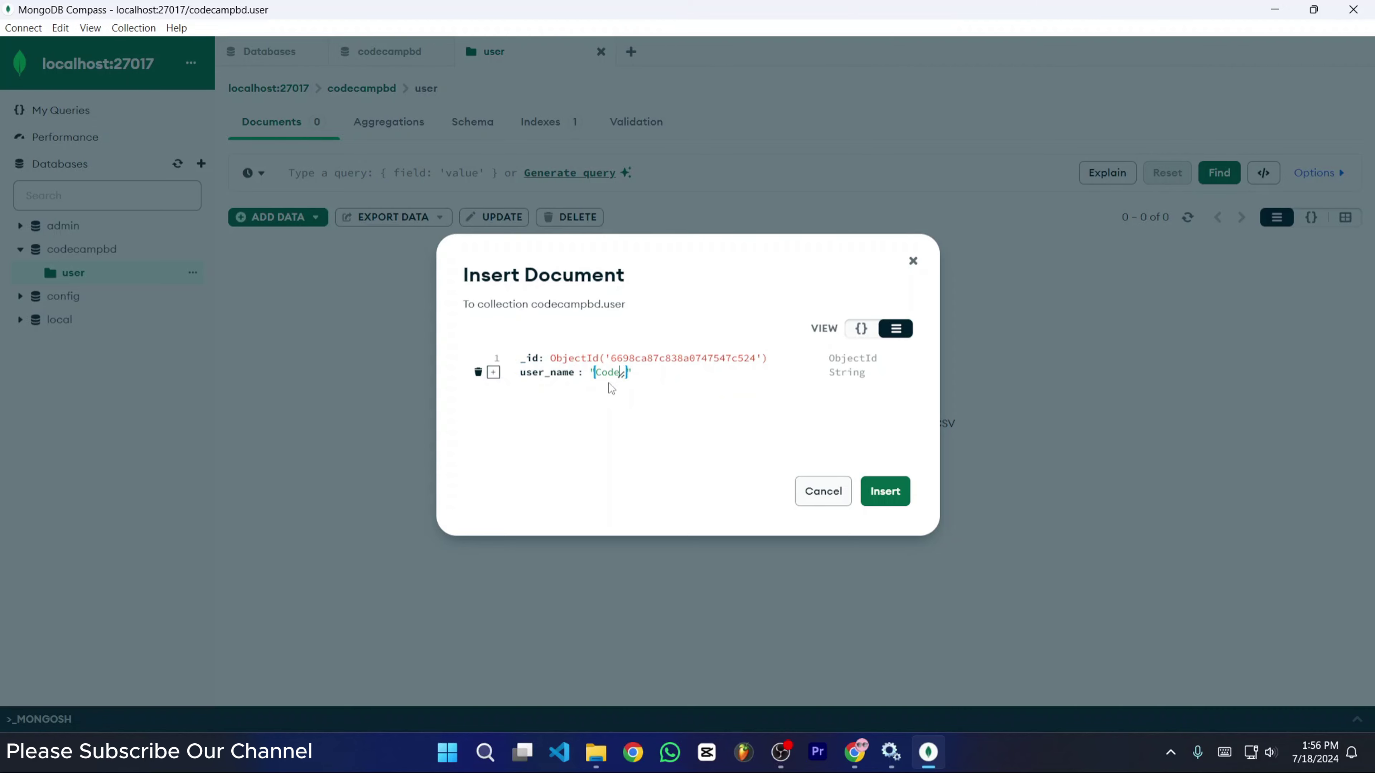
text(Code Camp BD)
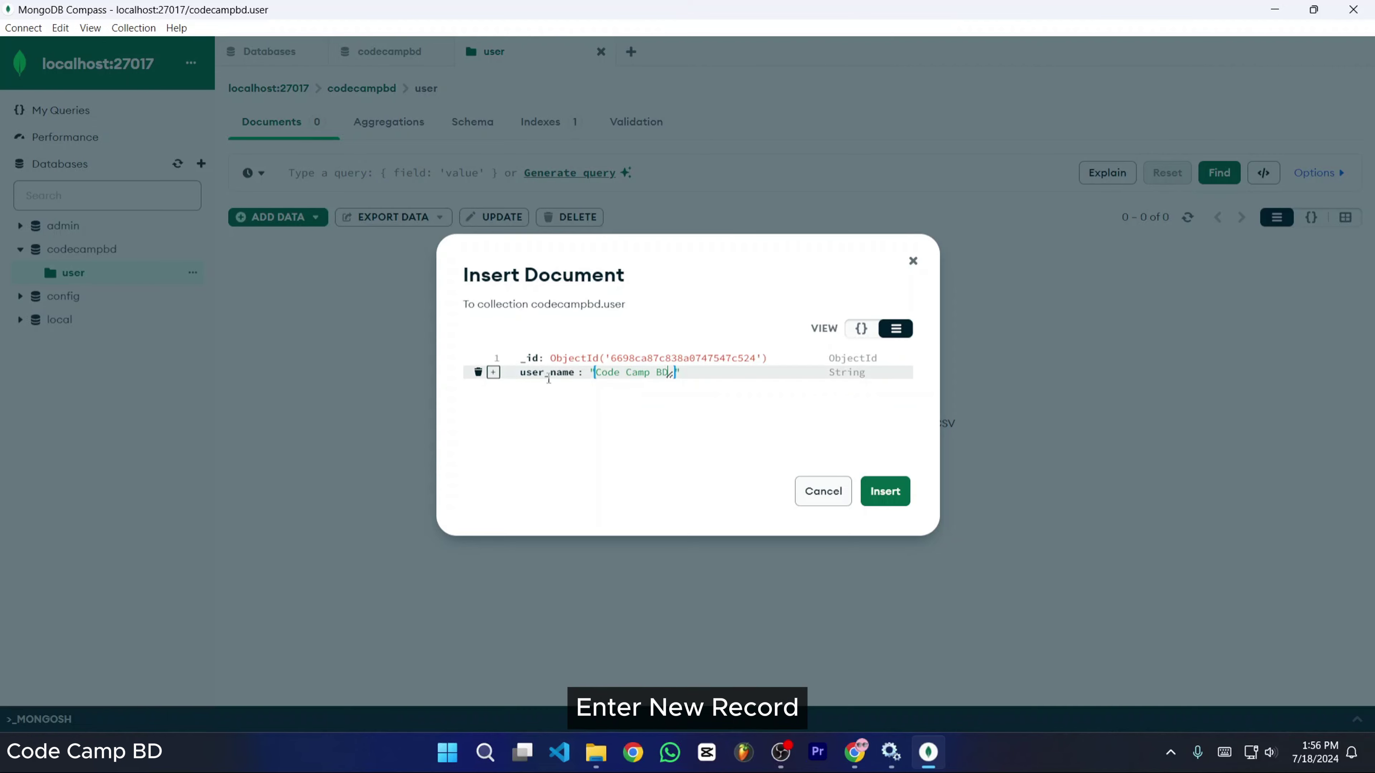
- Add a mobile_number field with a mobile number value
click(493, 373)
click(578, 417)
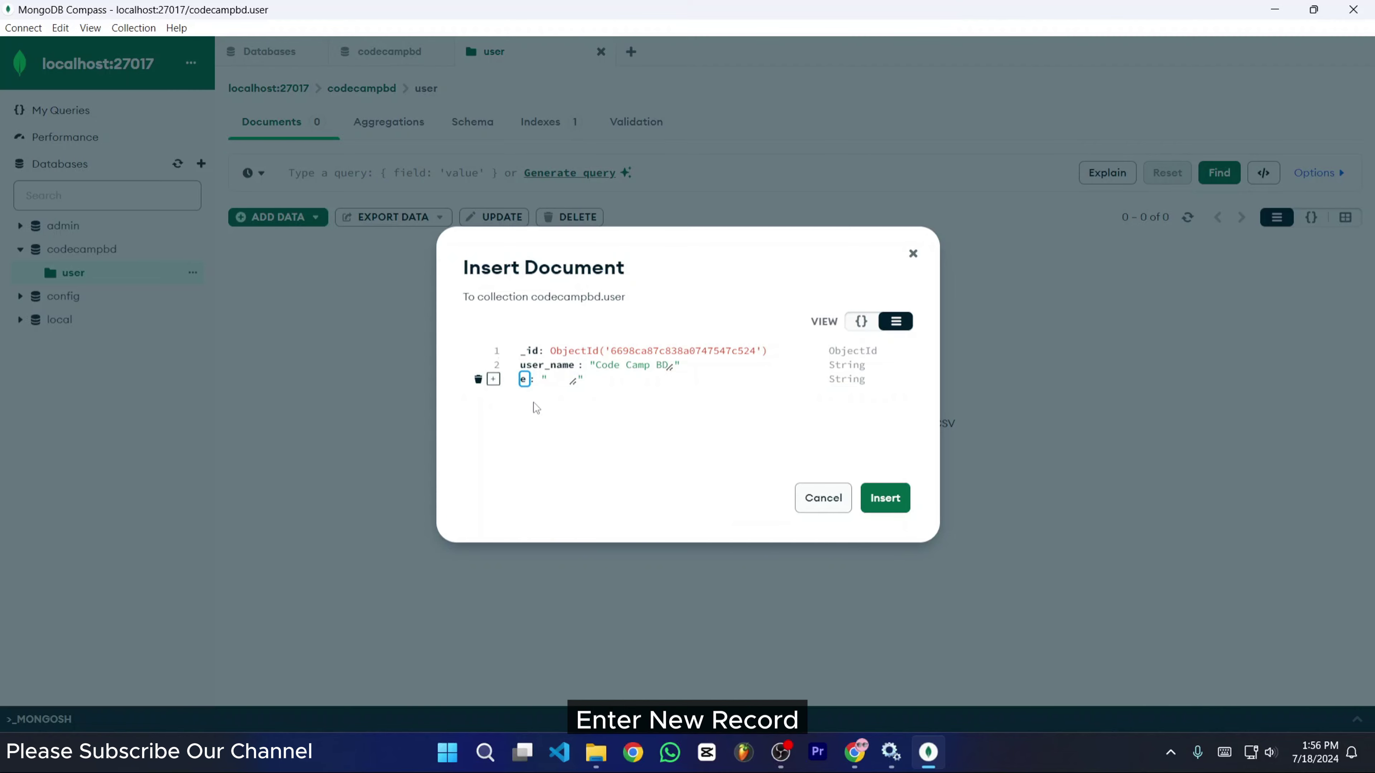
key(BackSpace)
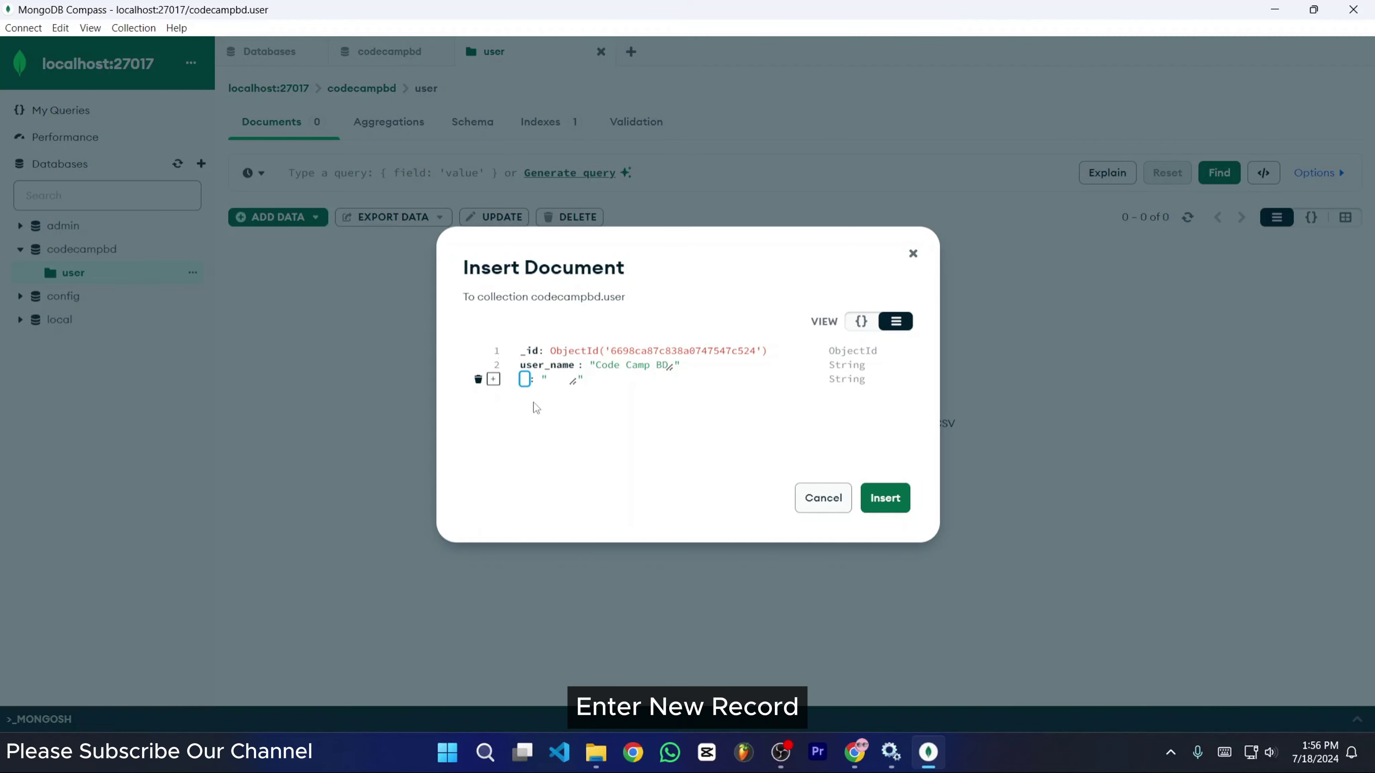
text(mobile)
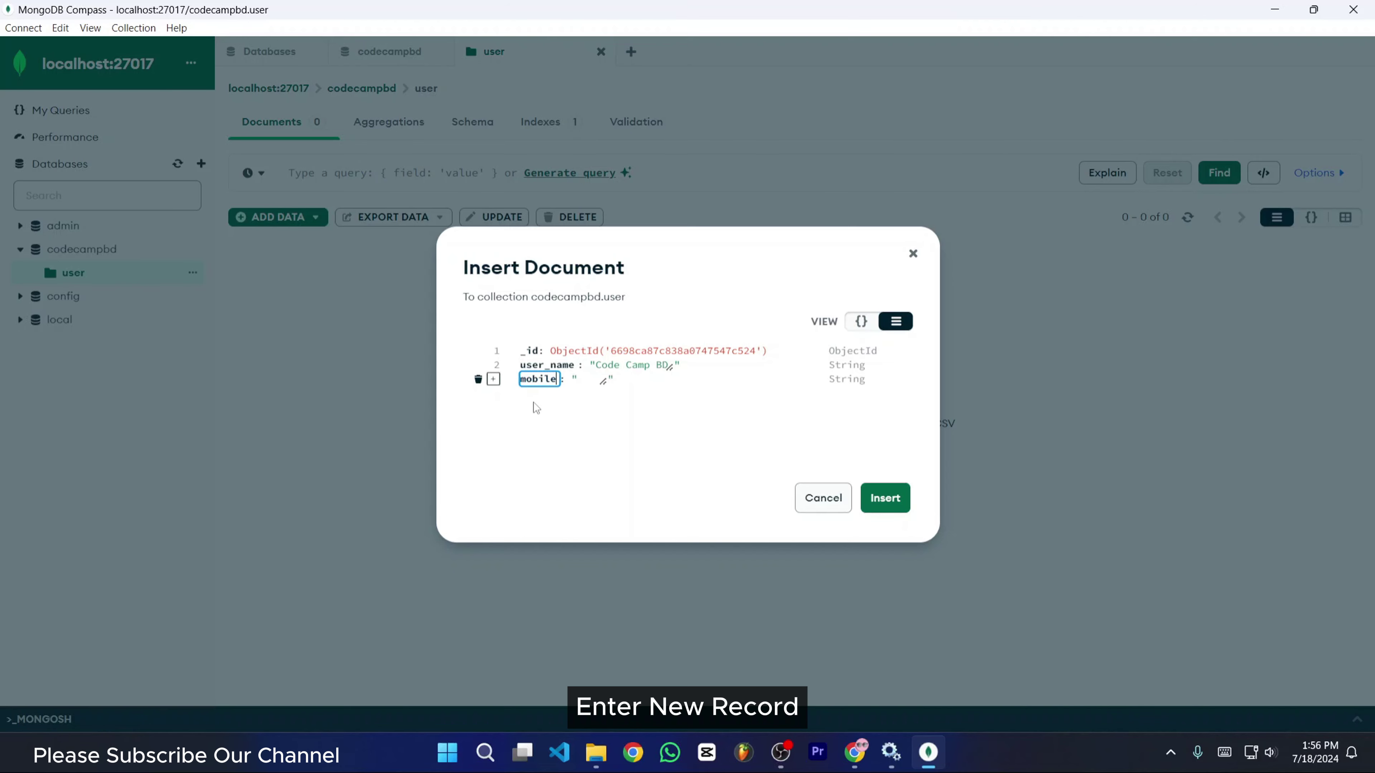
text(_number)
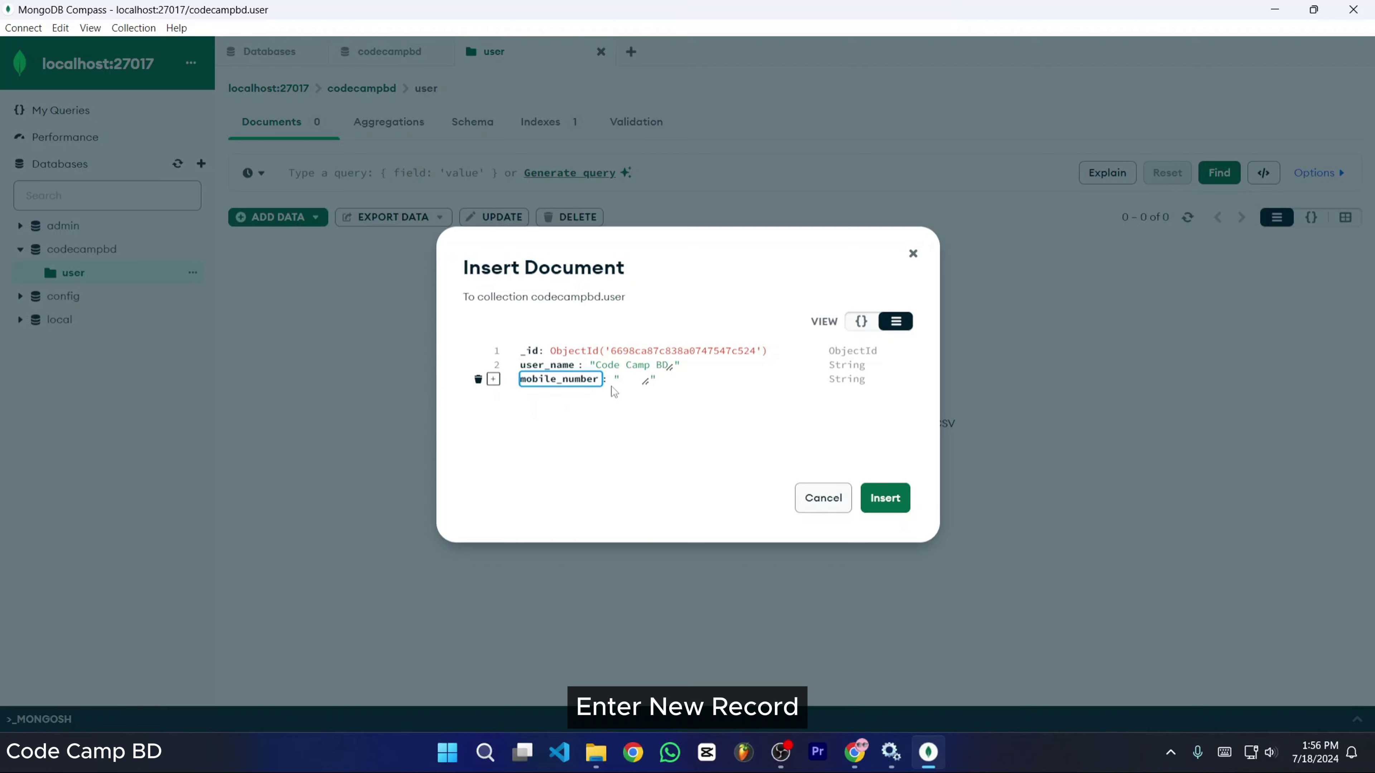
key(Tab)
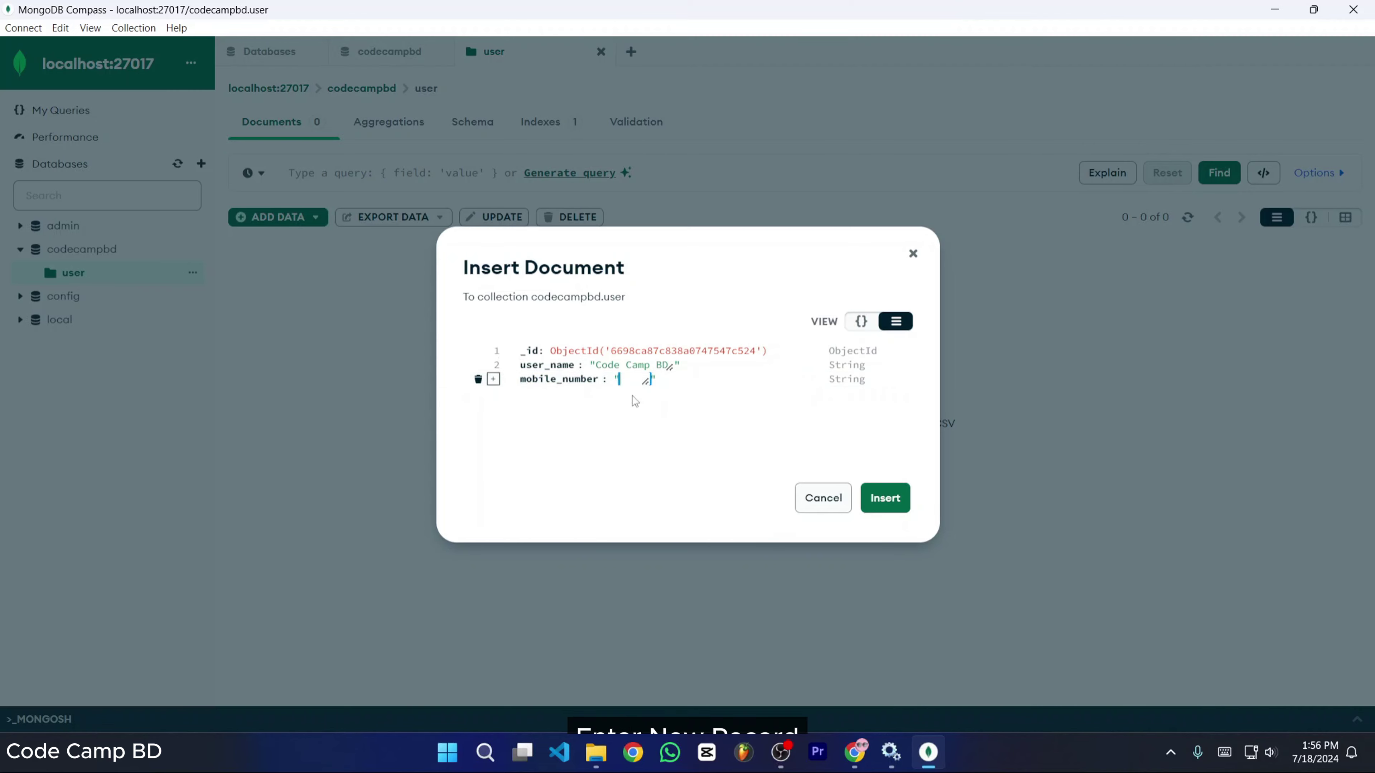
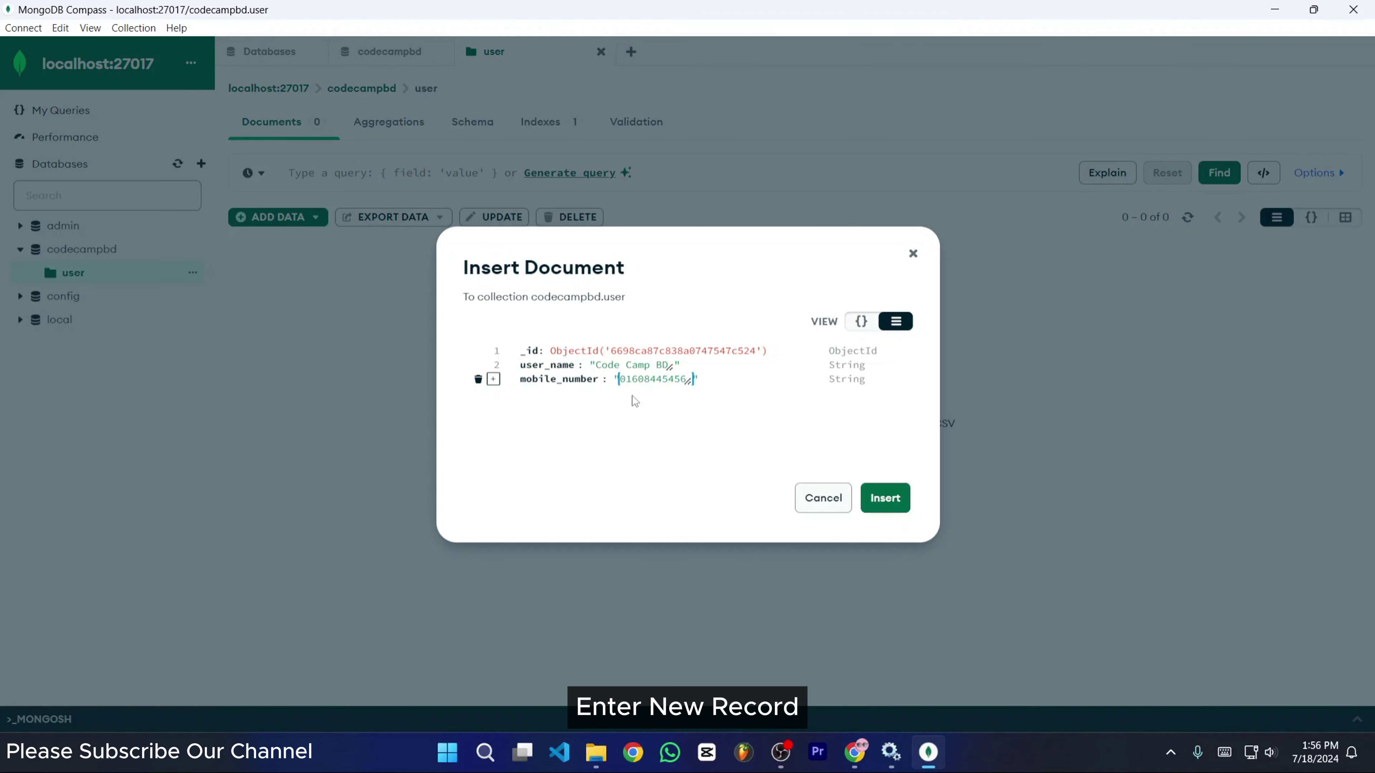
- Add a password field with a password value and insert the document
click(493, 379)
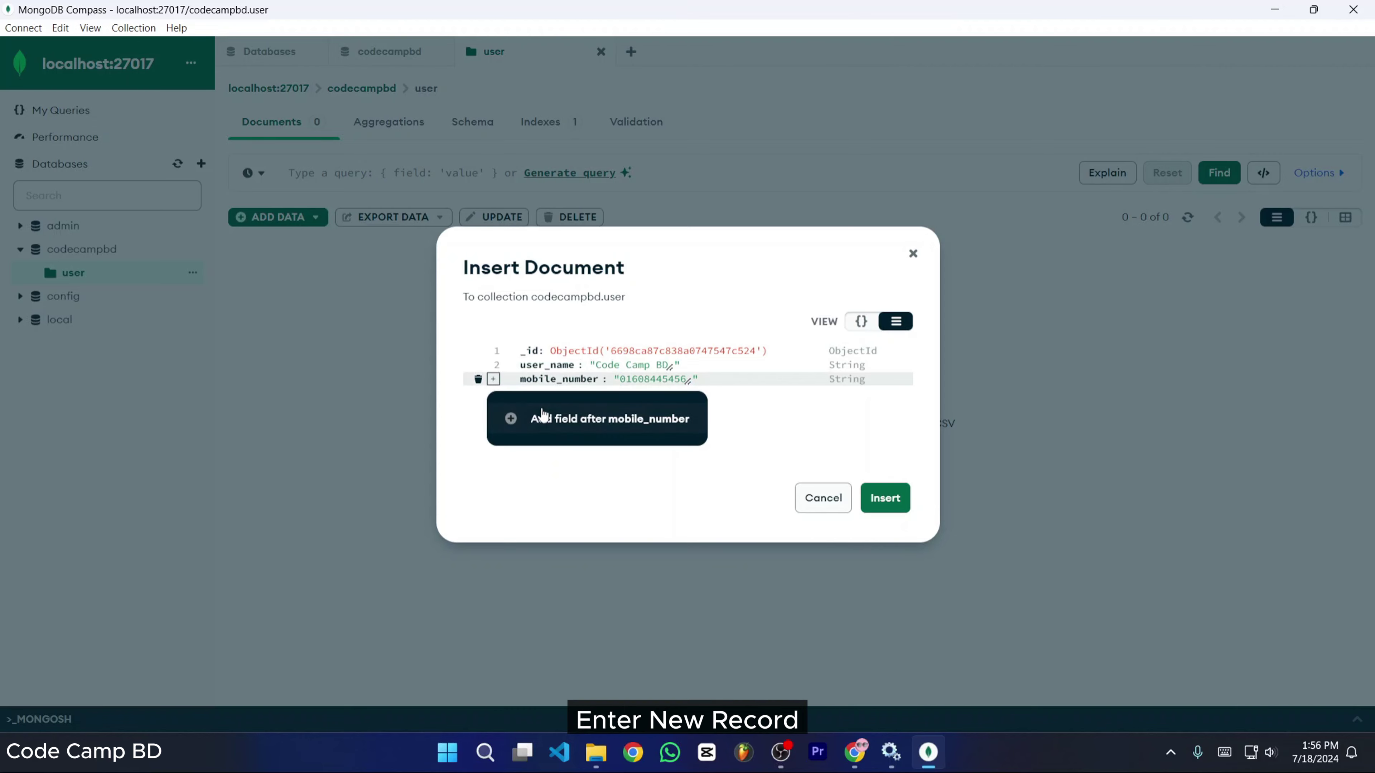
click(589, 422)
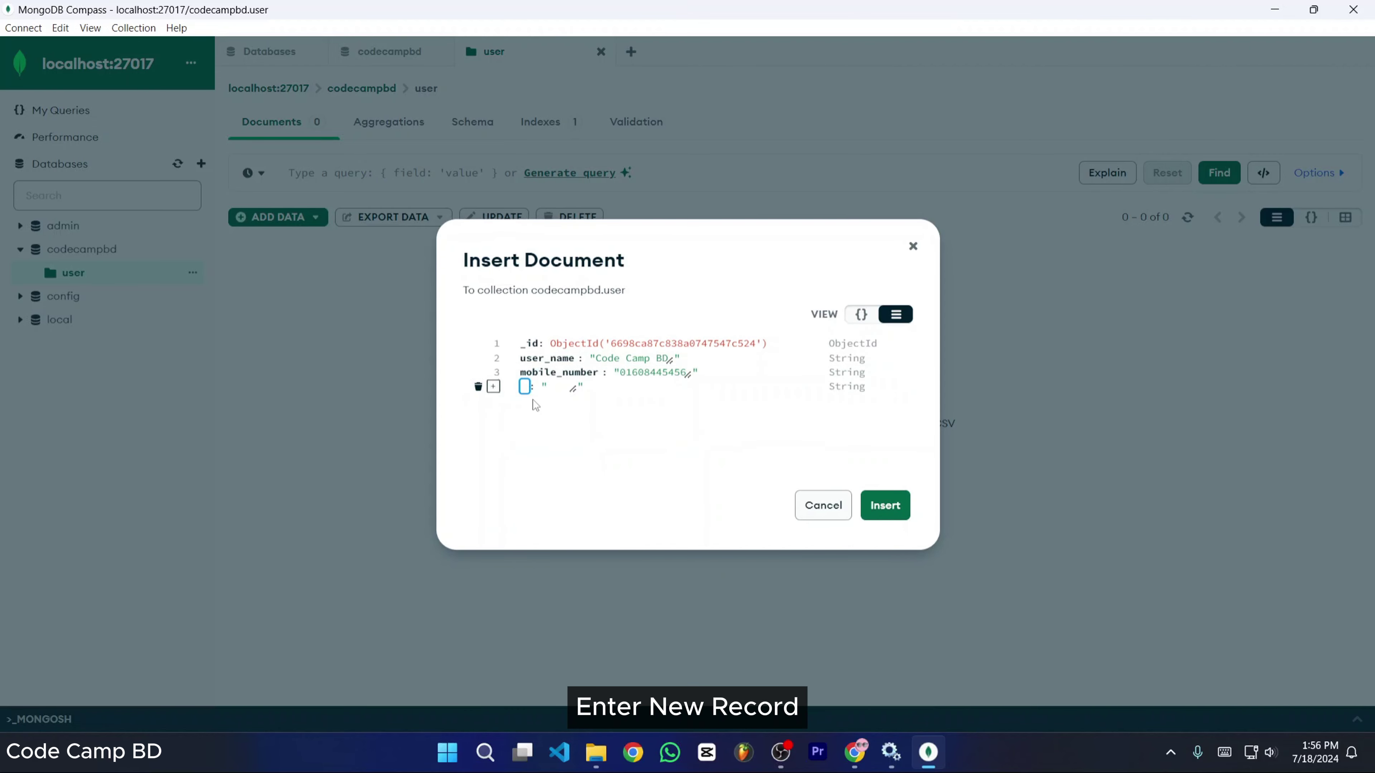
text(password)
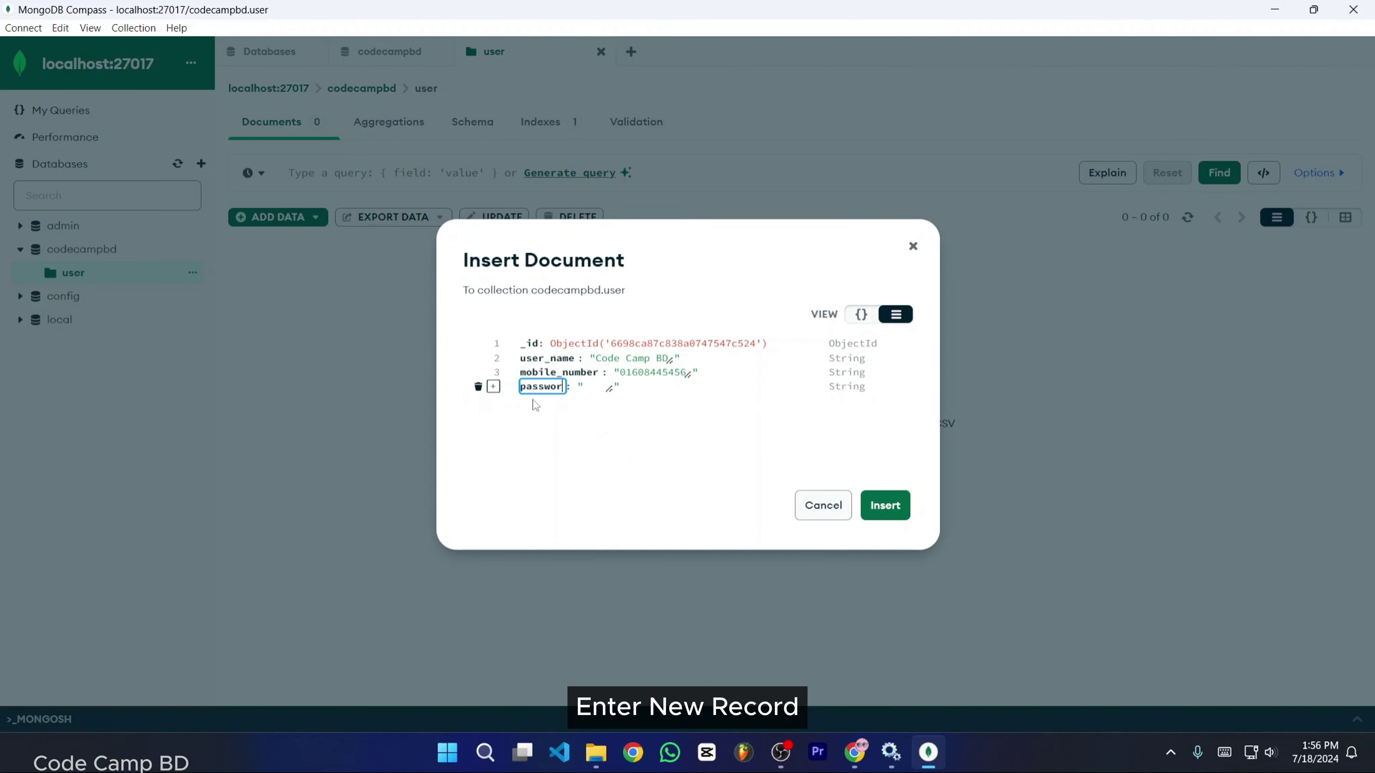
click(600, 390)
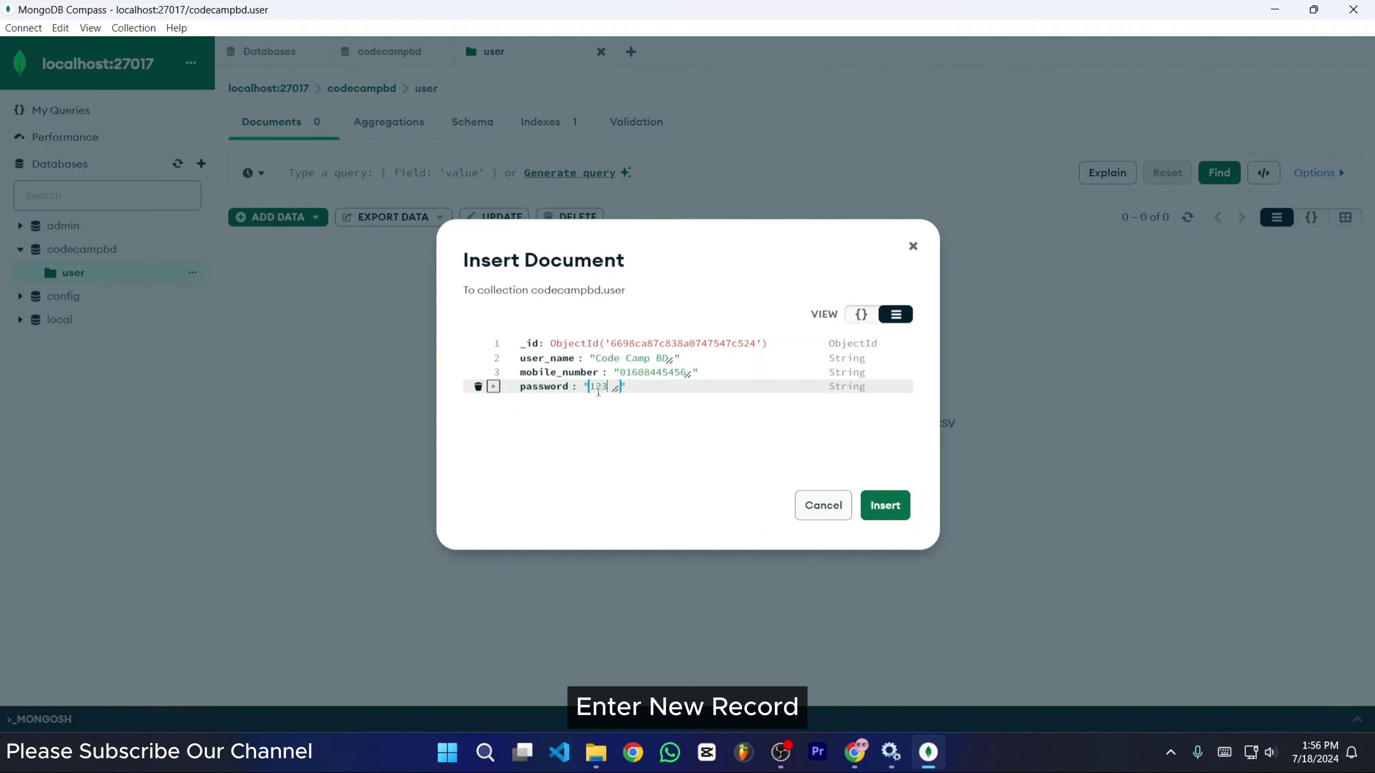
text(12345678)
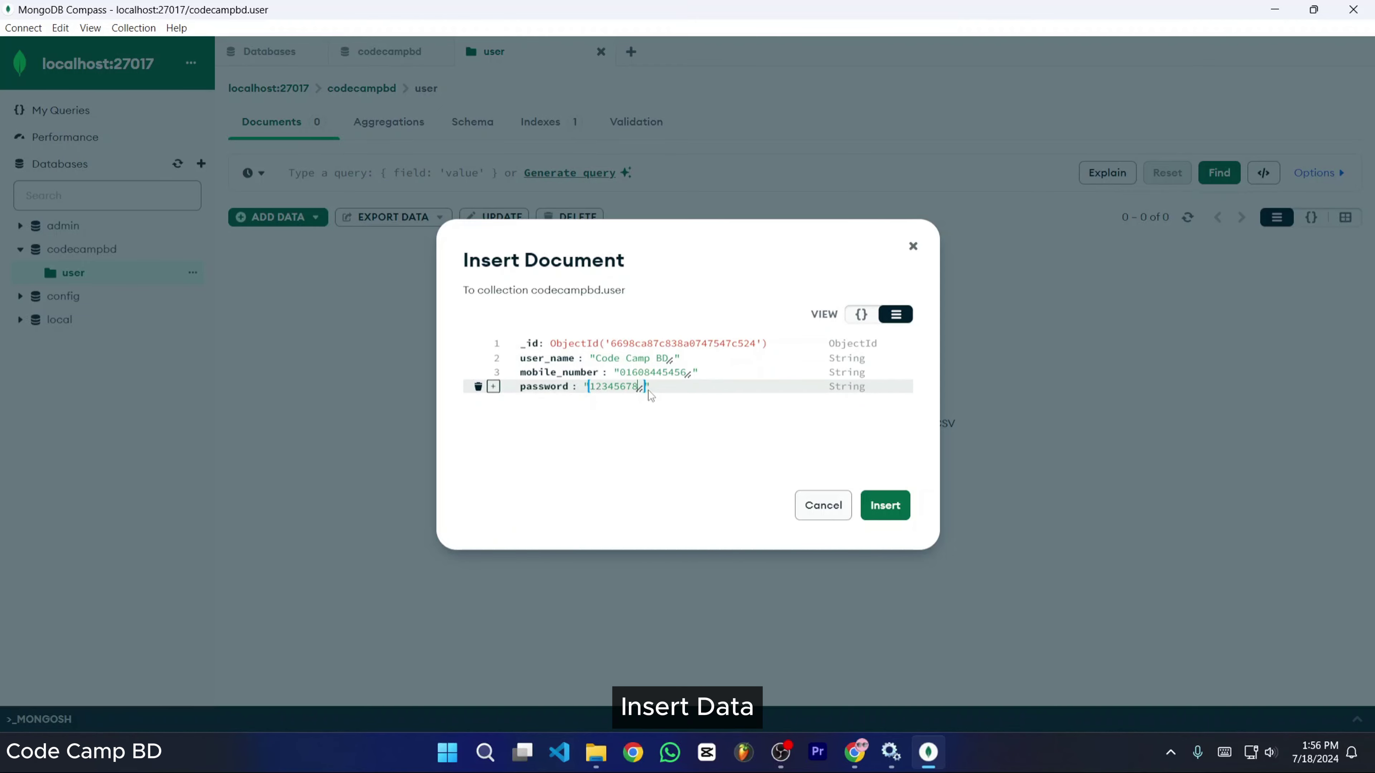
click(888, 514)
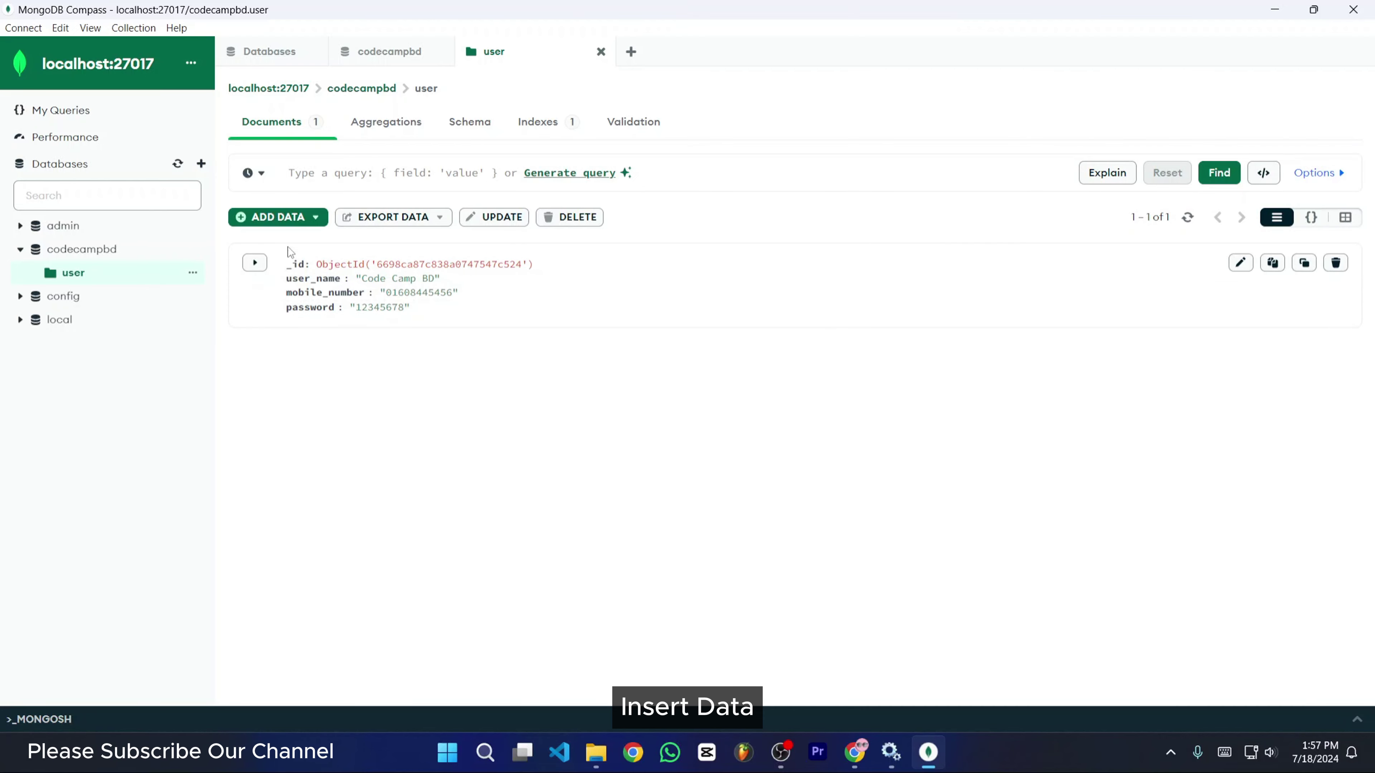
- Start another document in field view with a user_name field holding the user's name
click(277, 221)
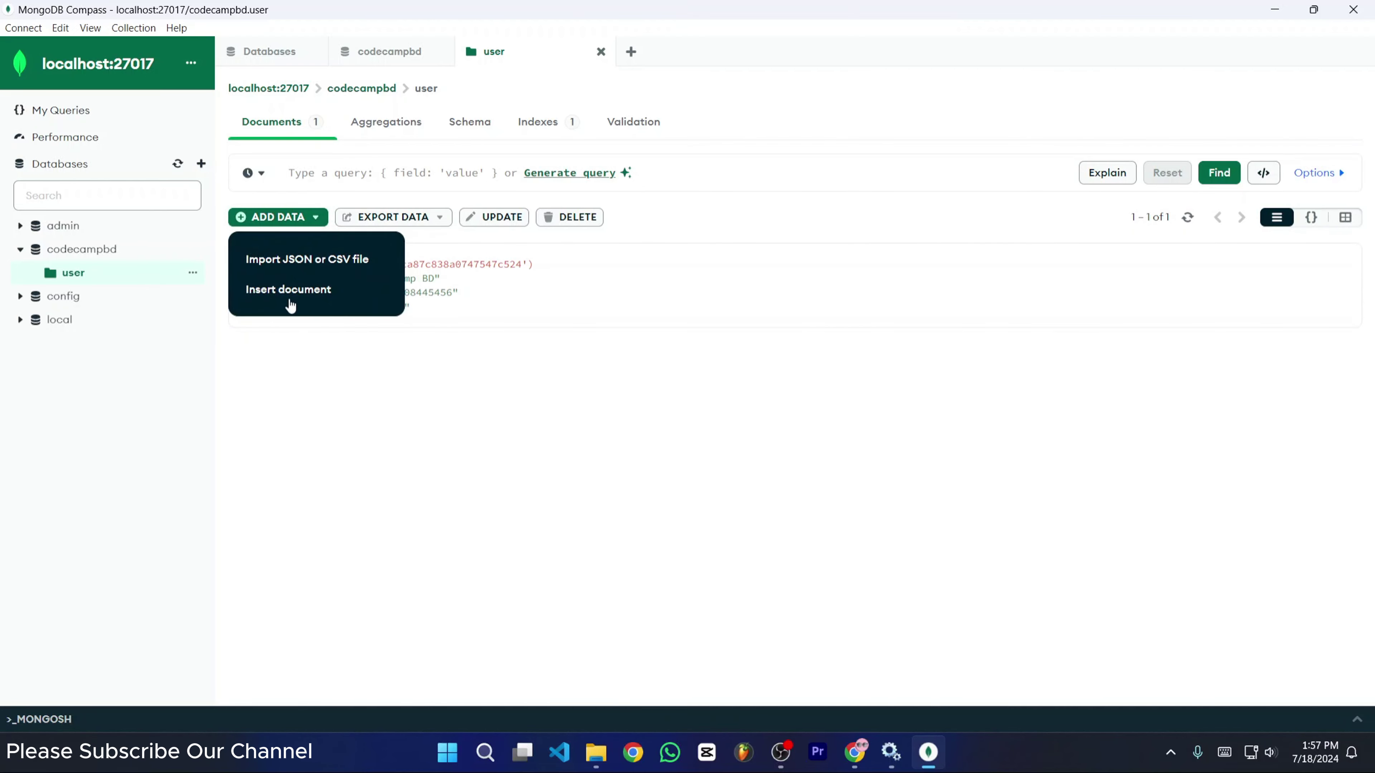
click(281, 290)
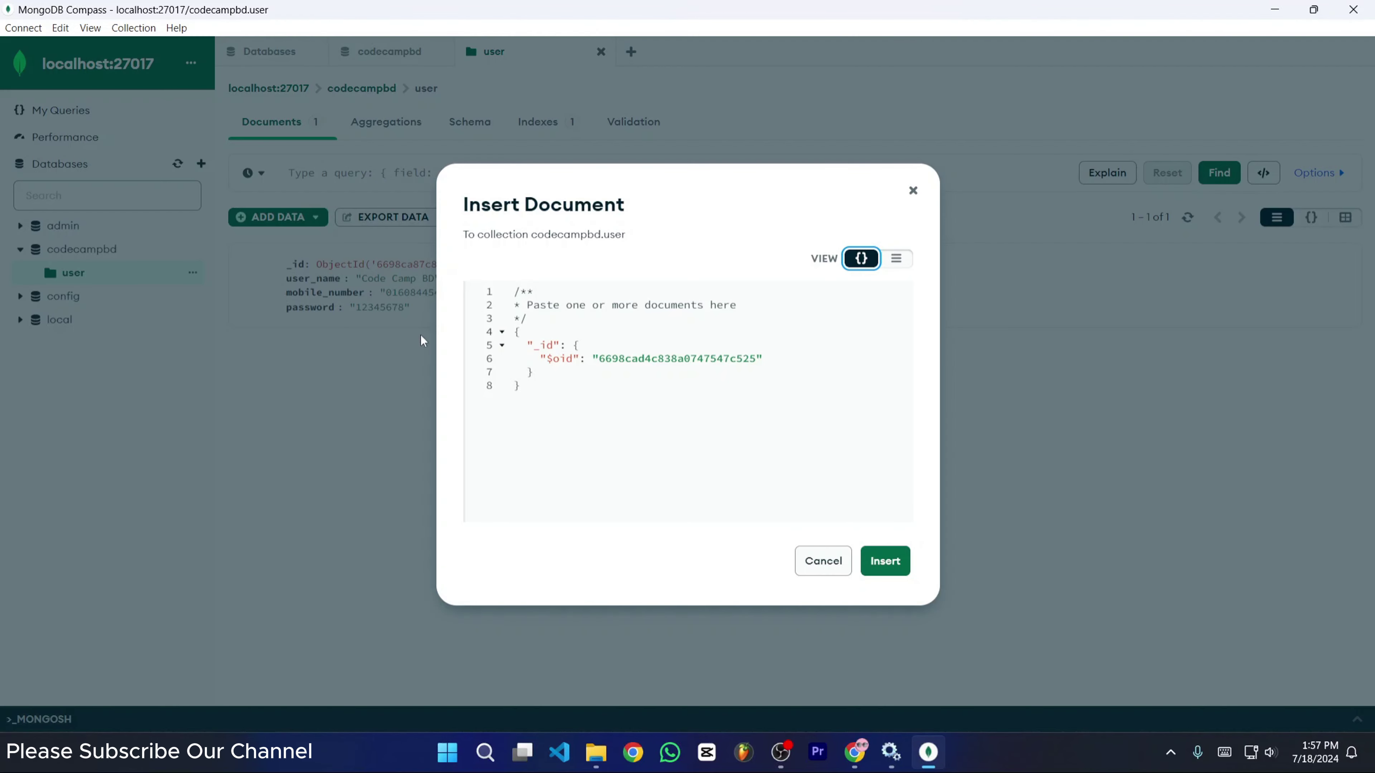
click(896, 258)
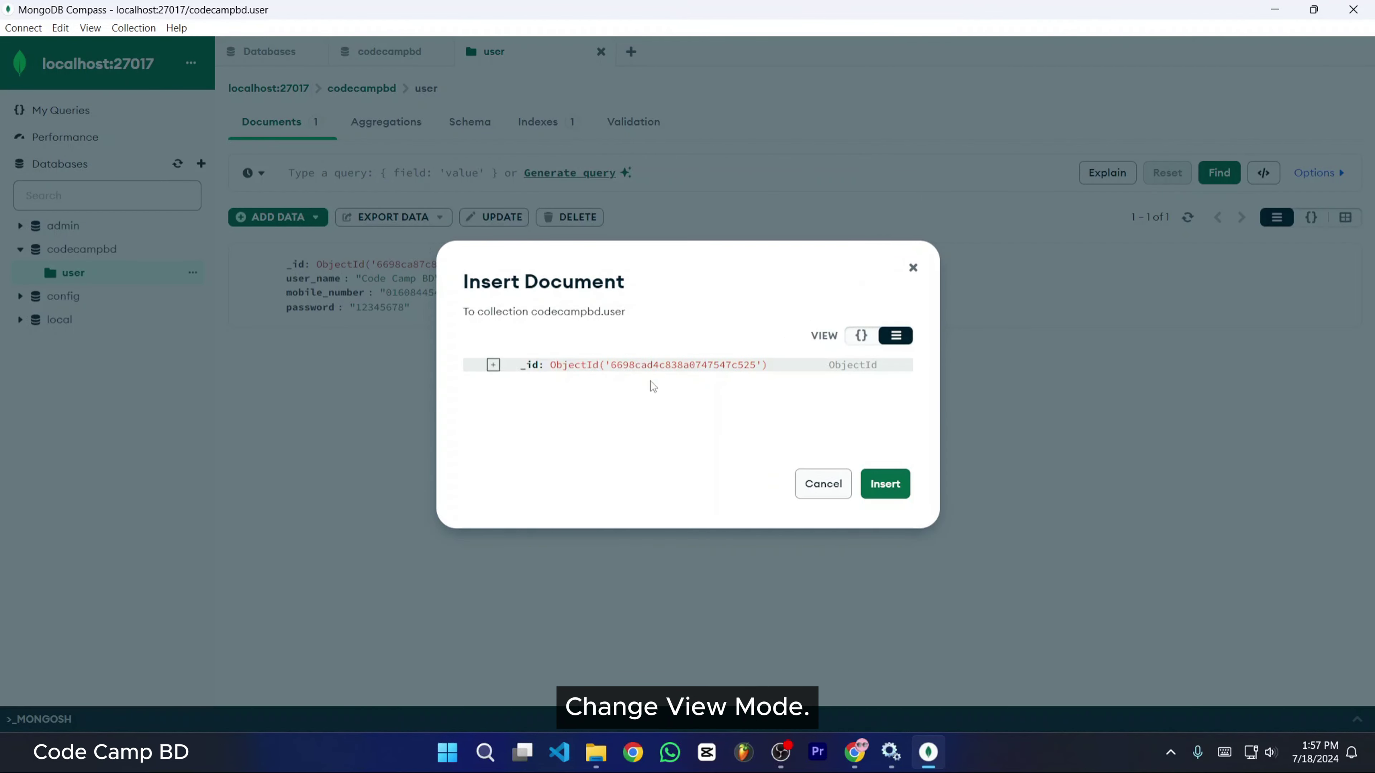
click(493, 366)
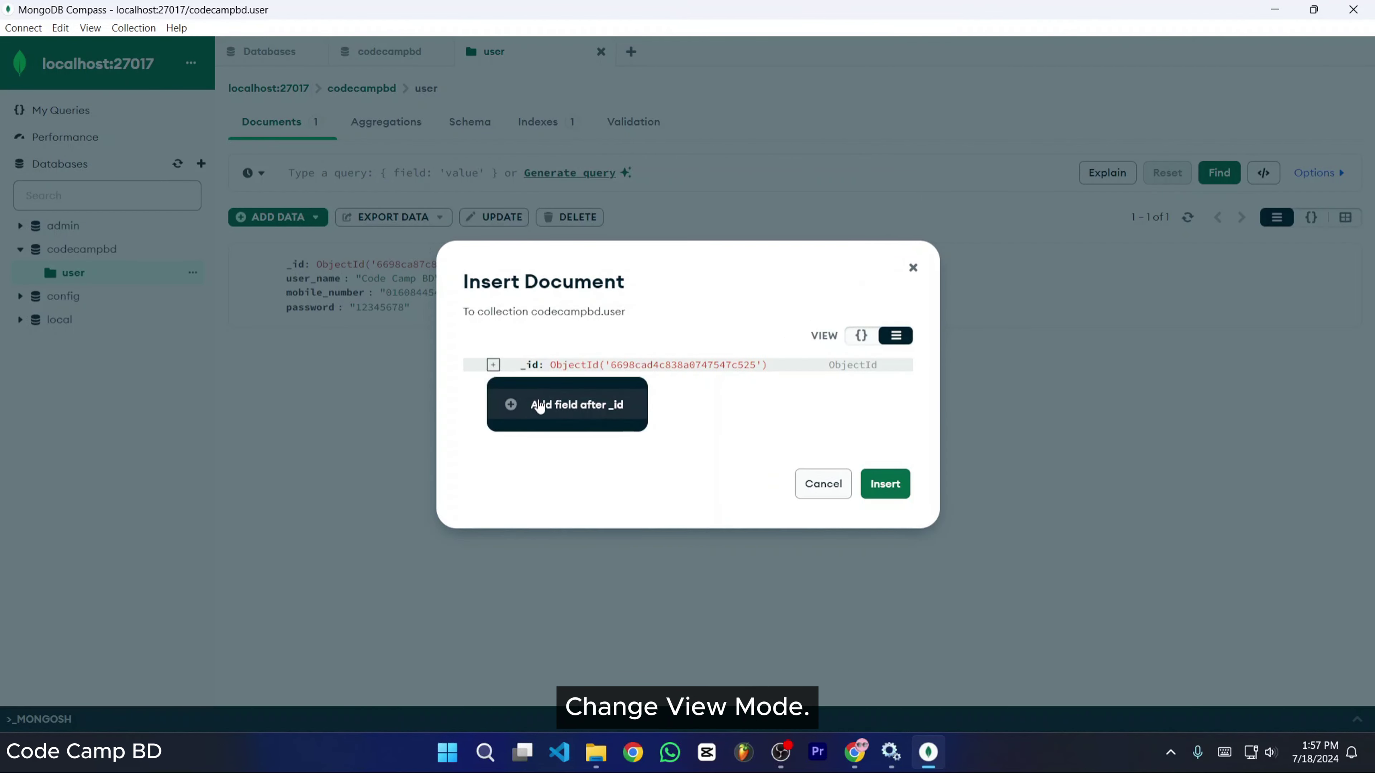
click(572, 411)
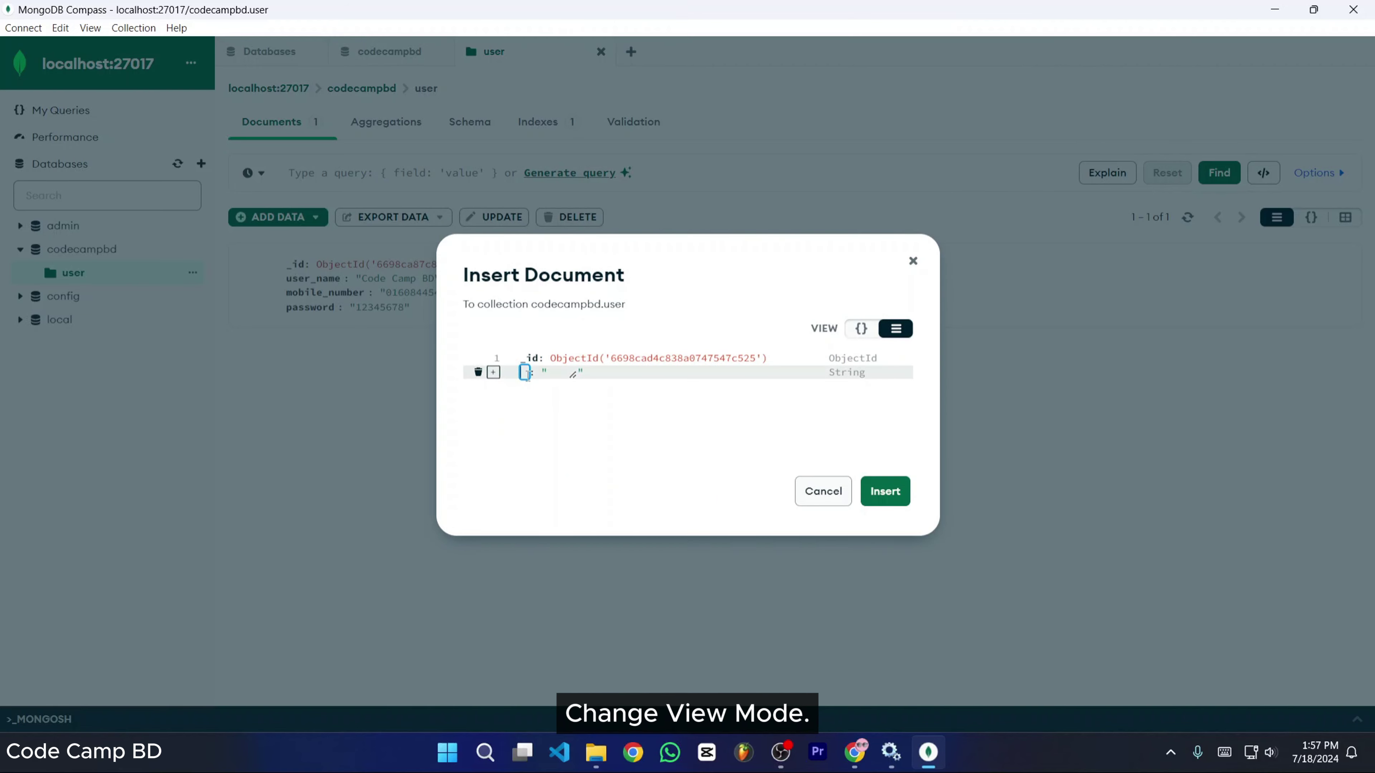
text(us)
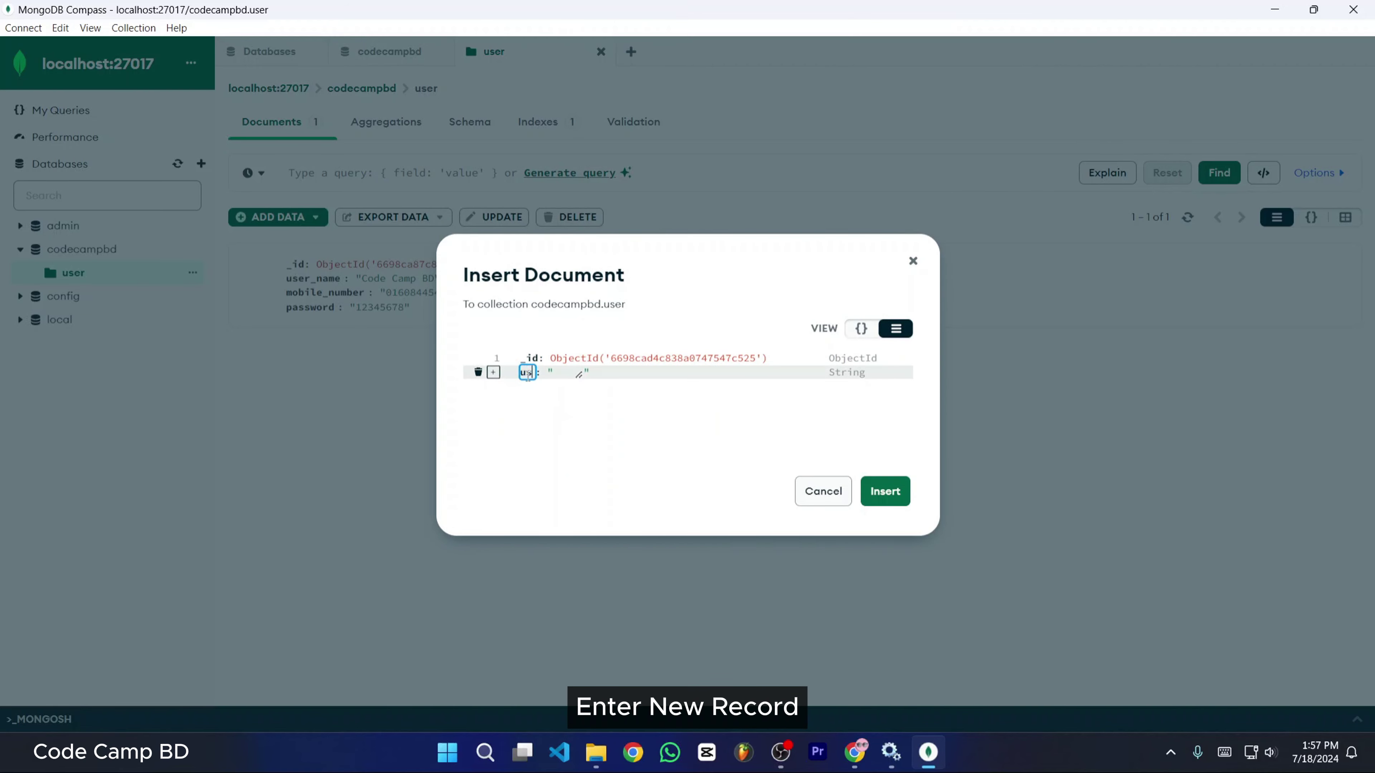
text(er_name)
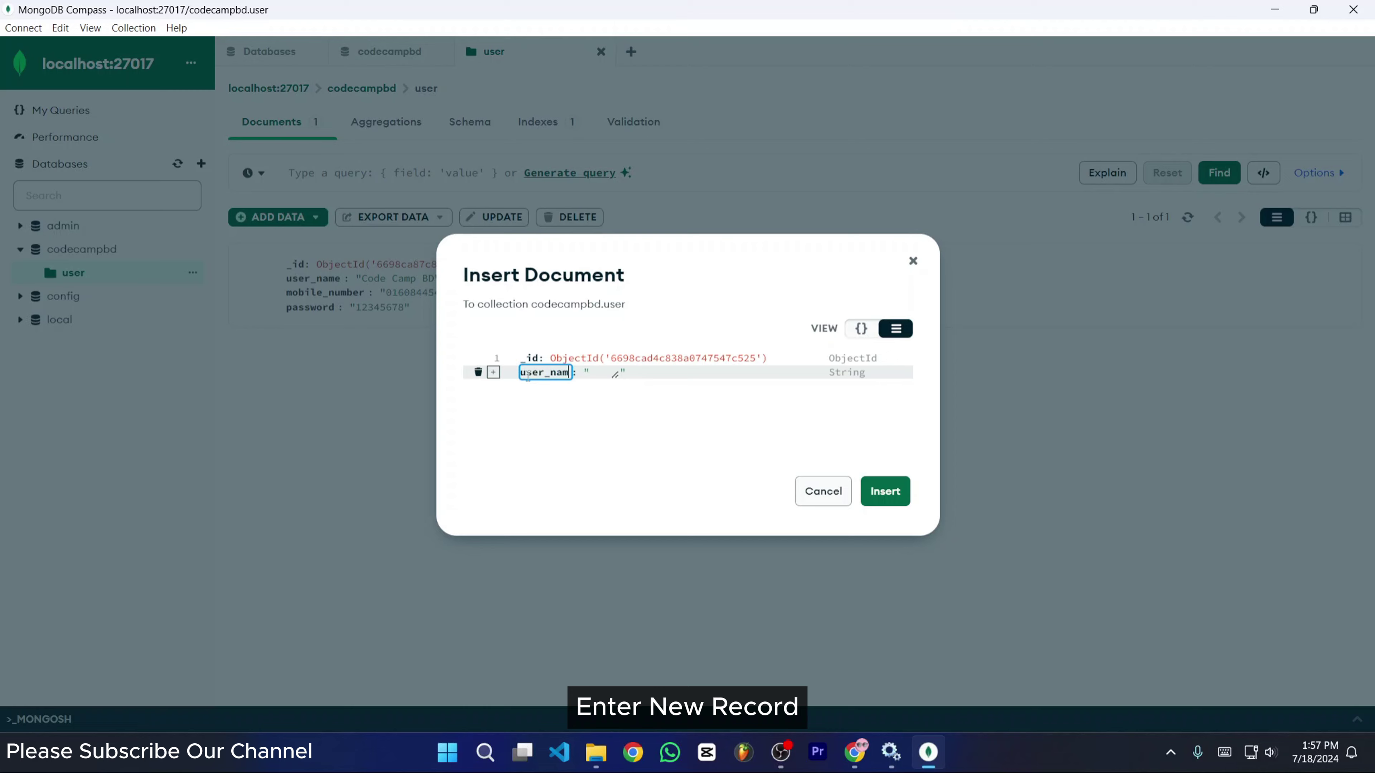
click(600, 375)
text(M)
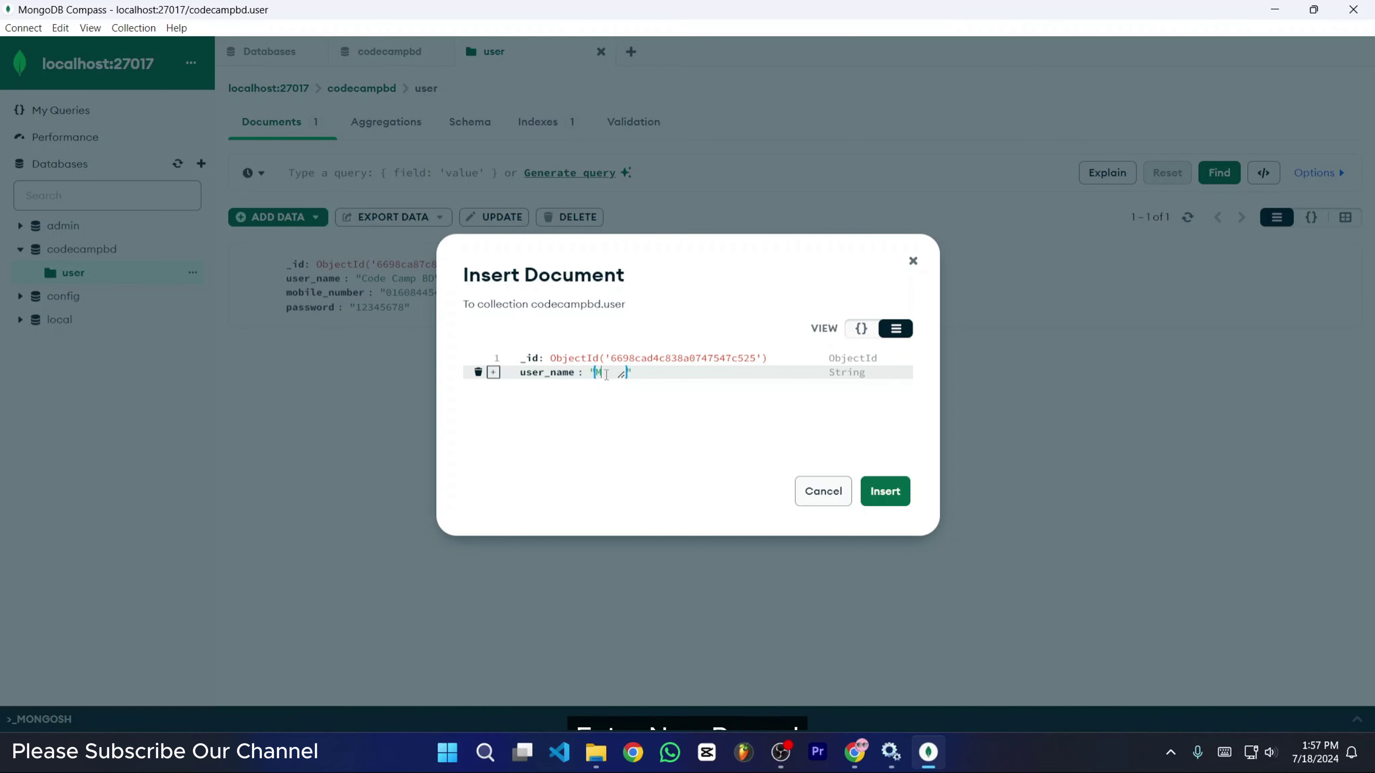
text(R RONY)
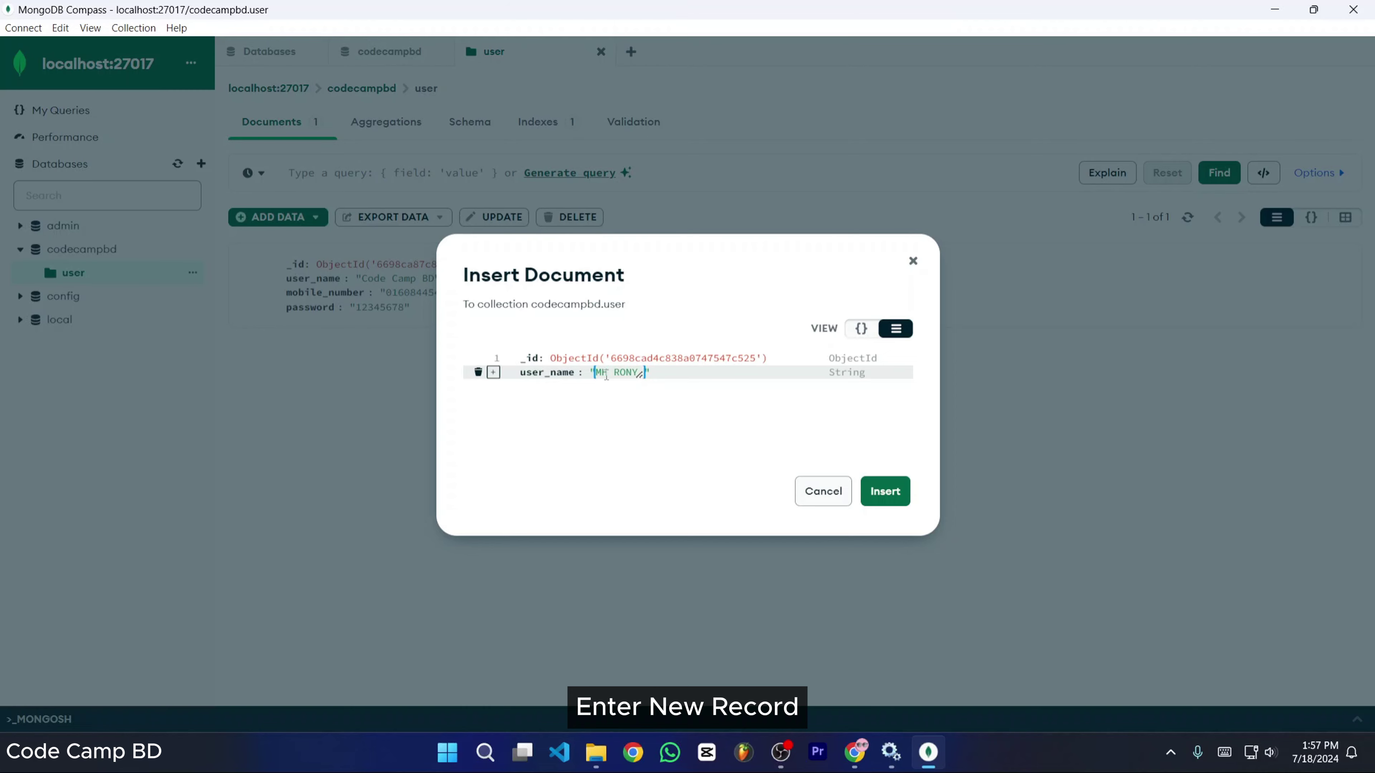
- Add a mobile_number field containing the user's mobile number
click(493, 374)
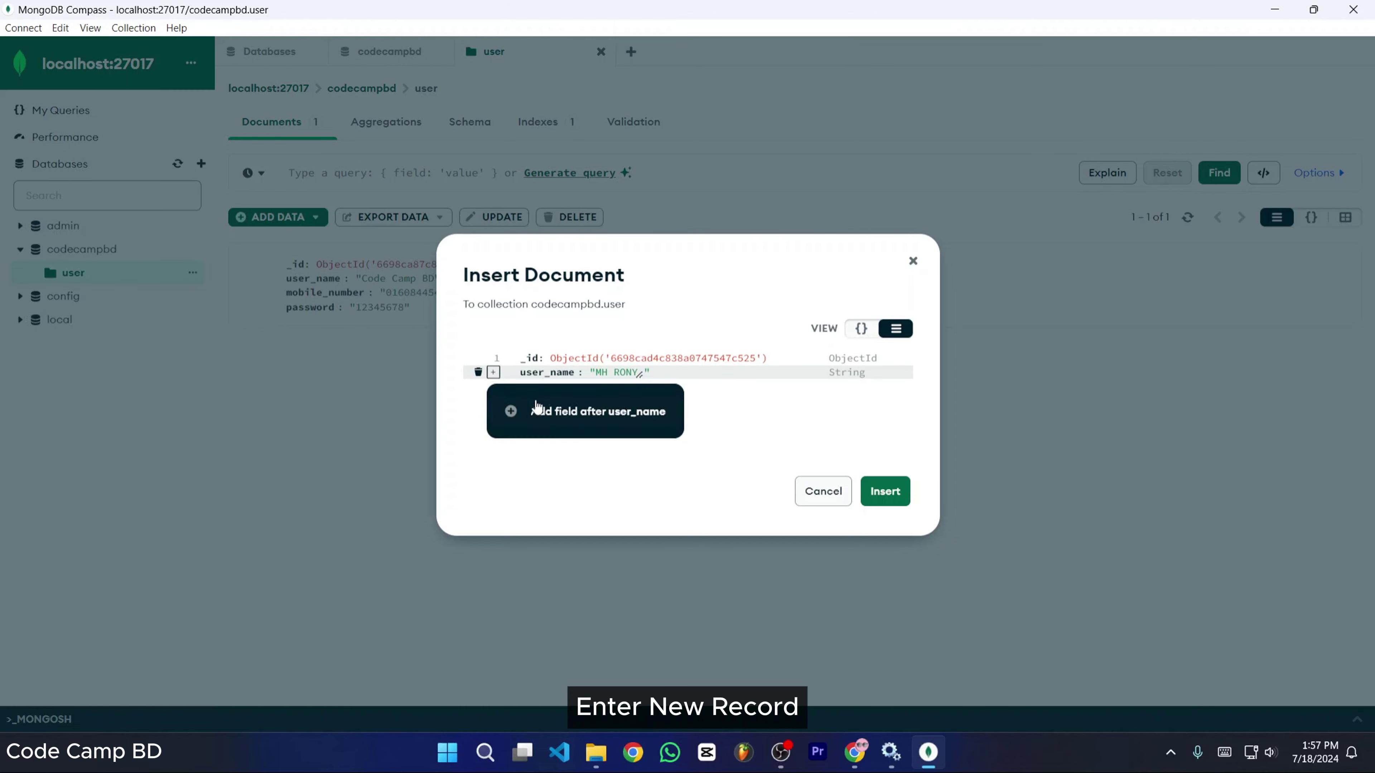
click(582, 412)
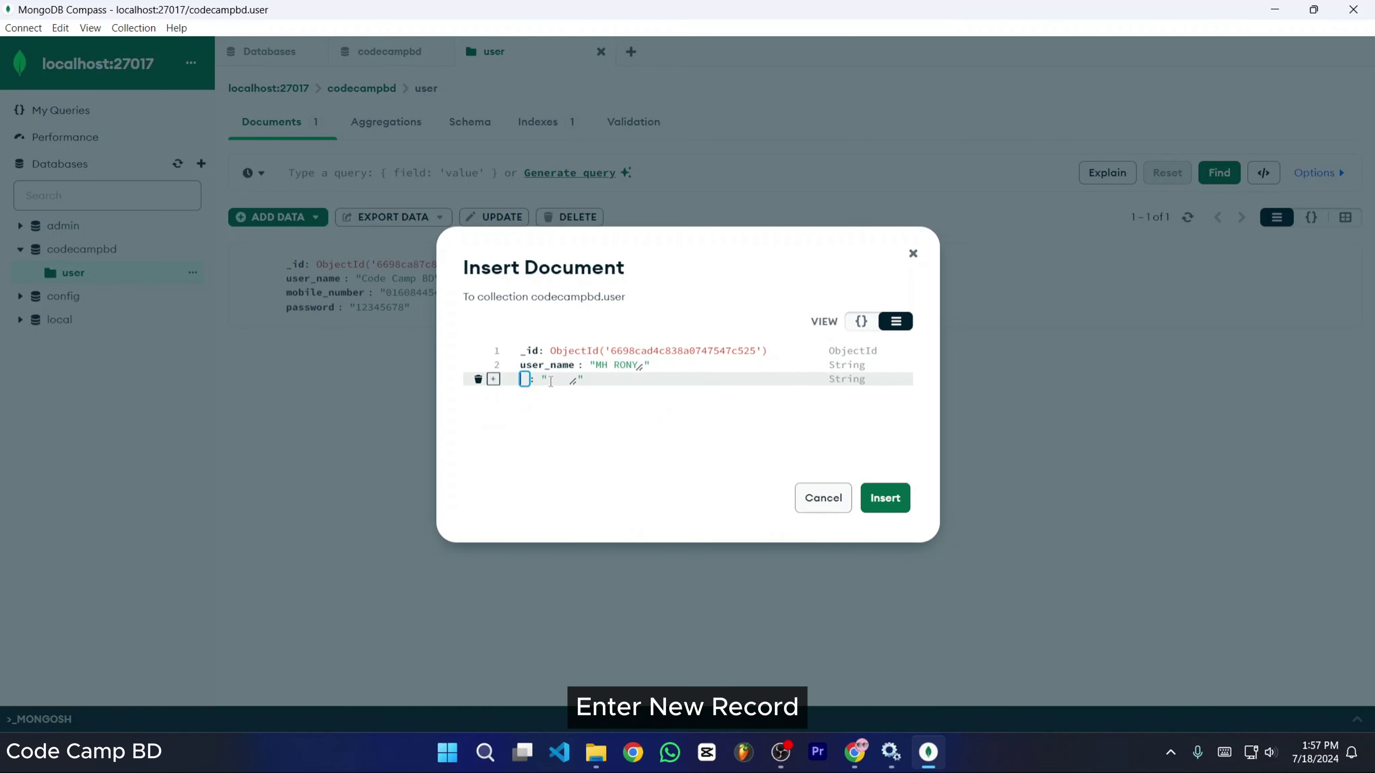
text(mobile)
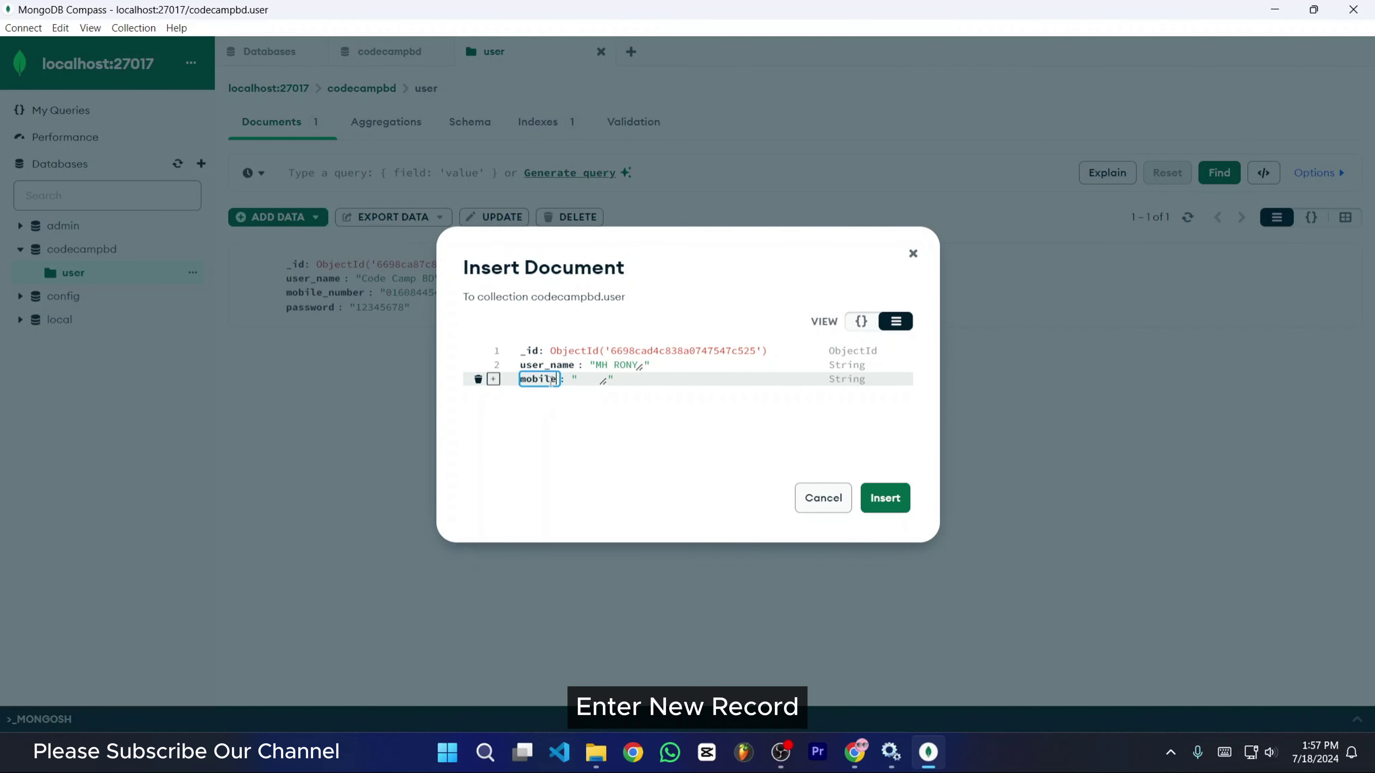
key(BackSpace)
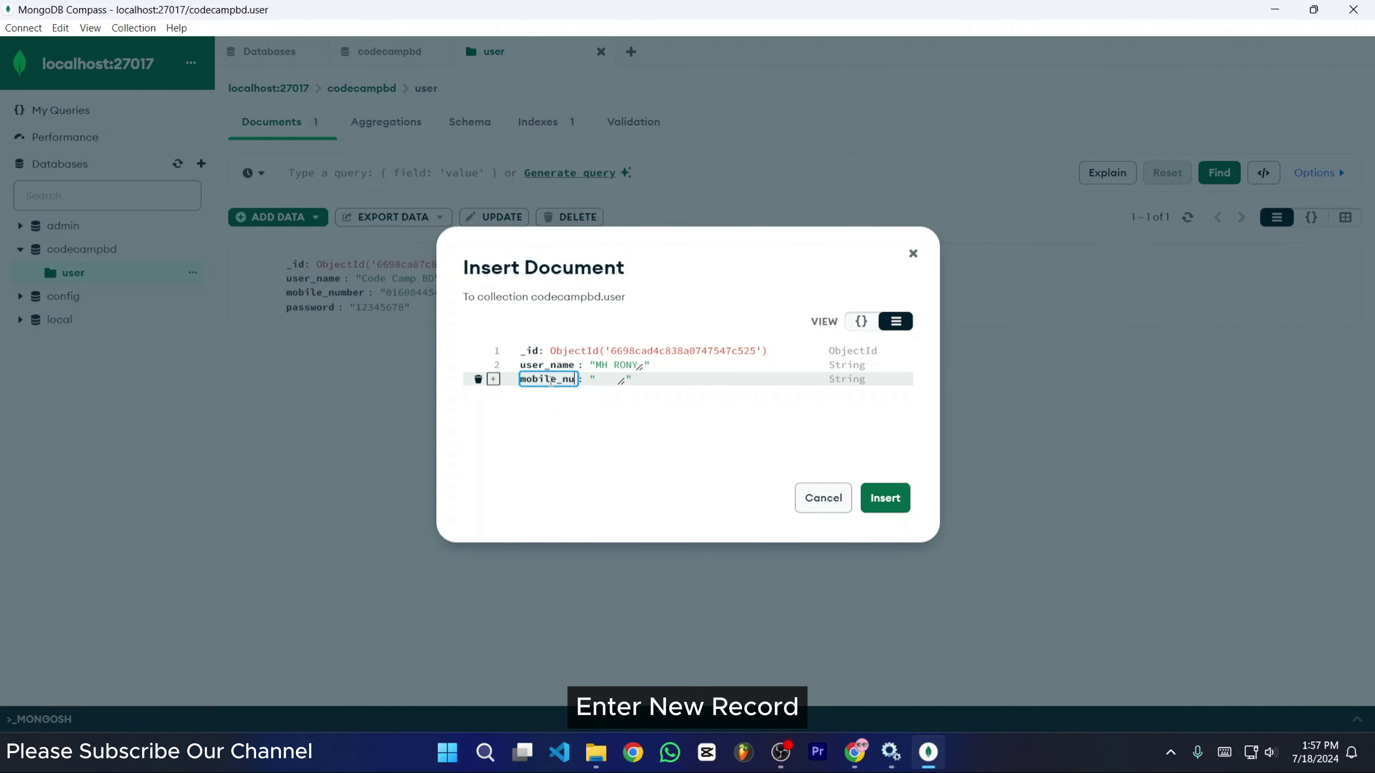
text(e_number)
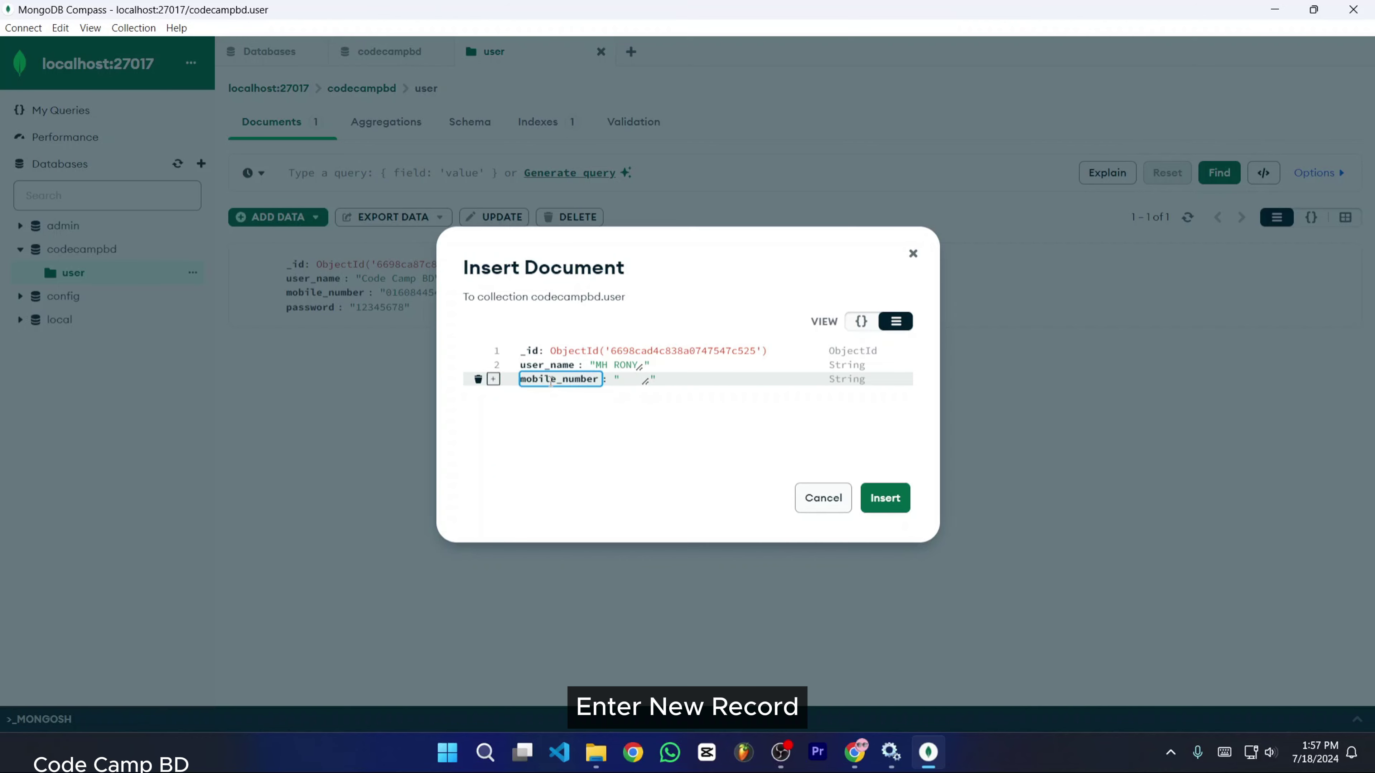
click(628, 378)
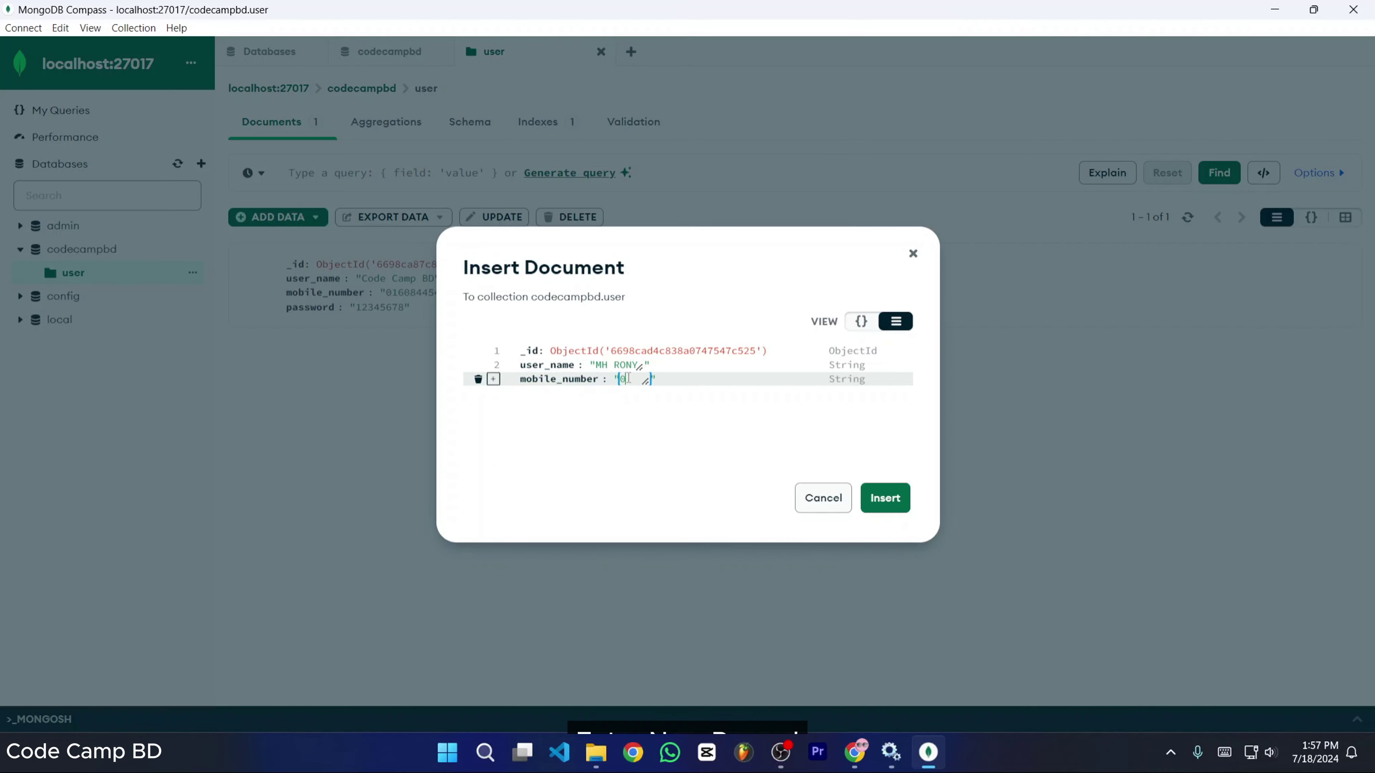
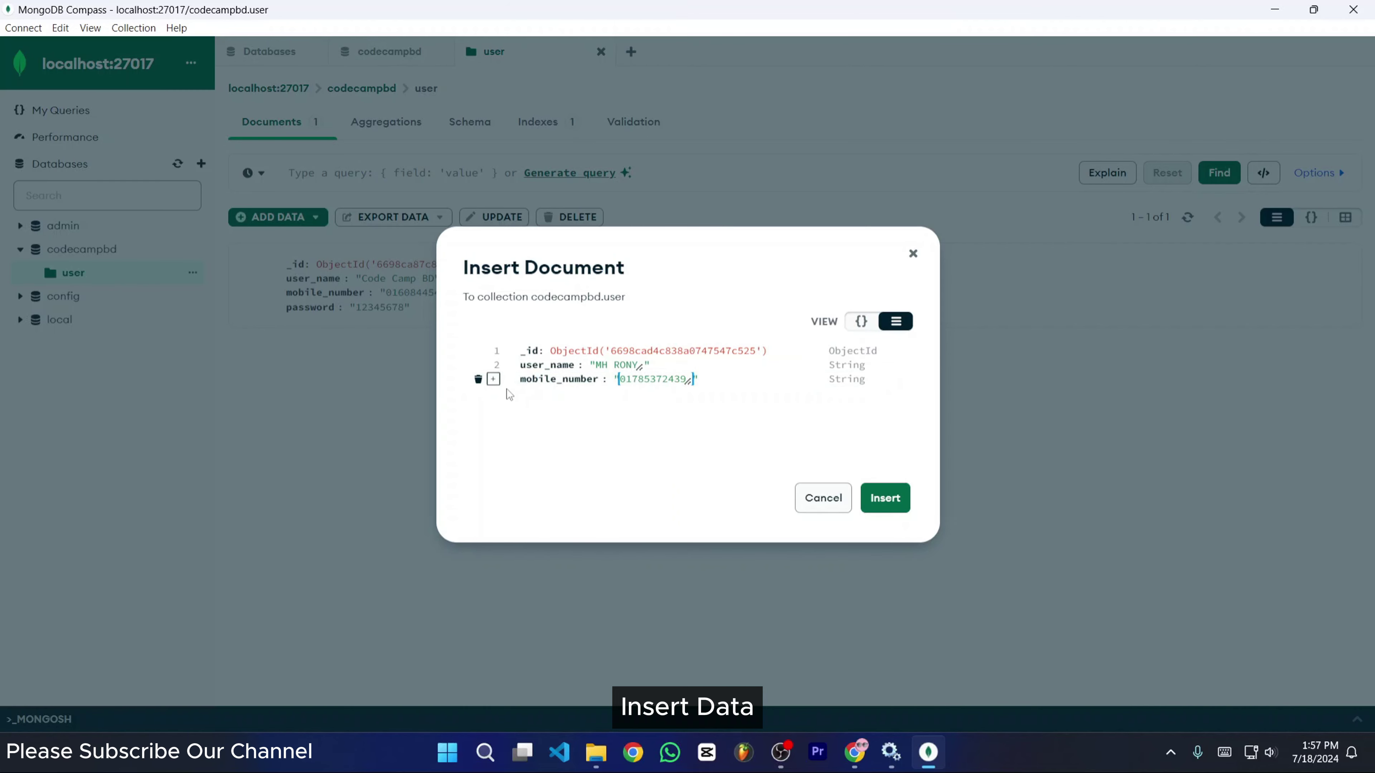
- Add a password field and enter a password value
click(494, 379)
click(494, 380)
click(543, 422)
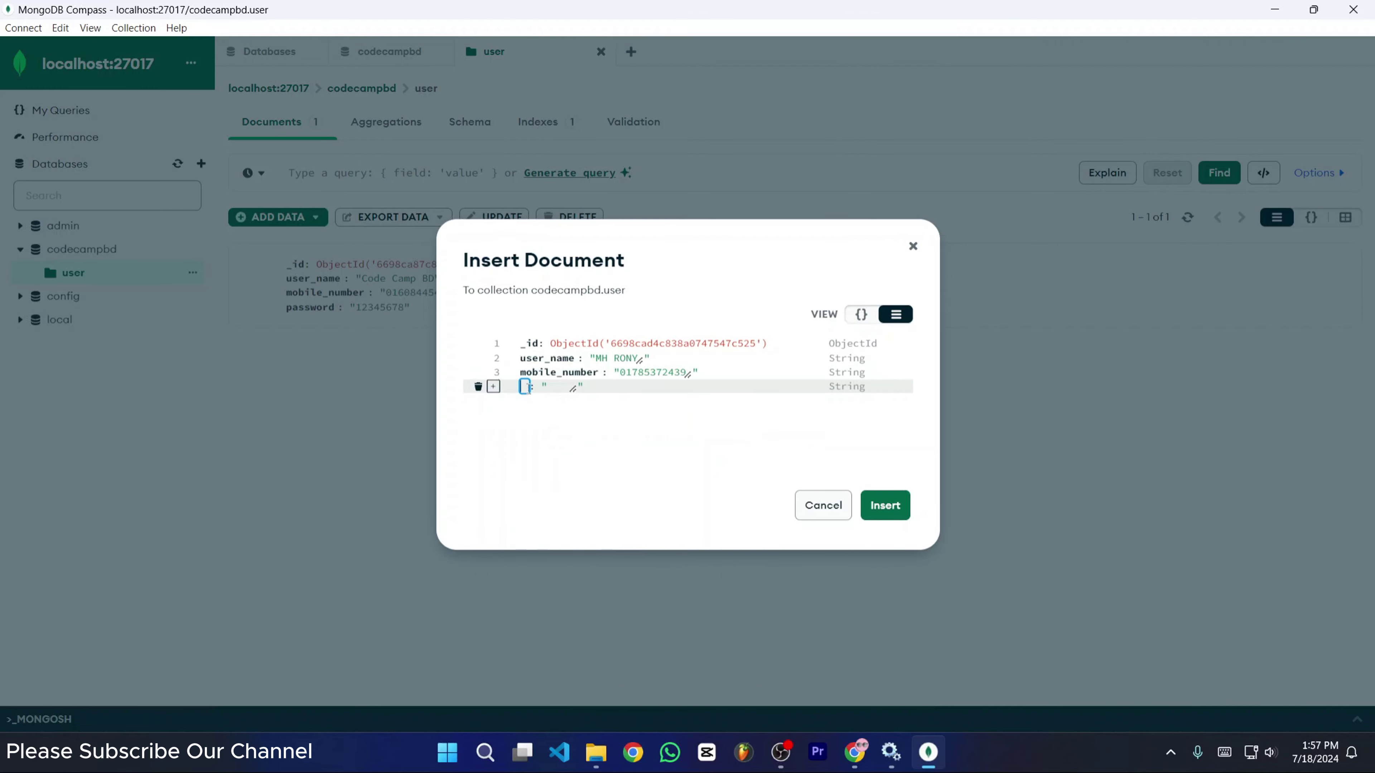
text(password)
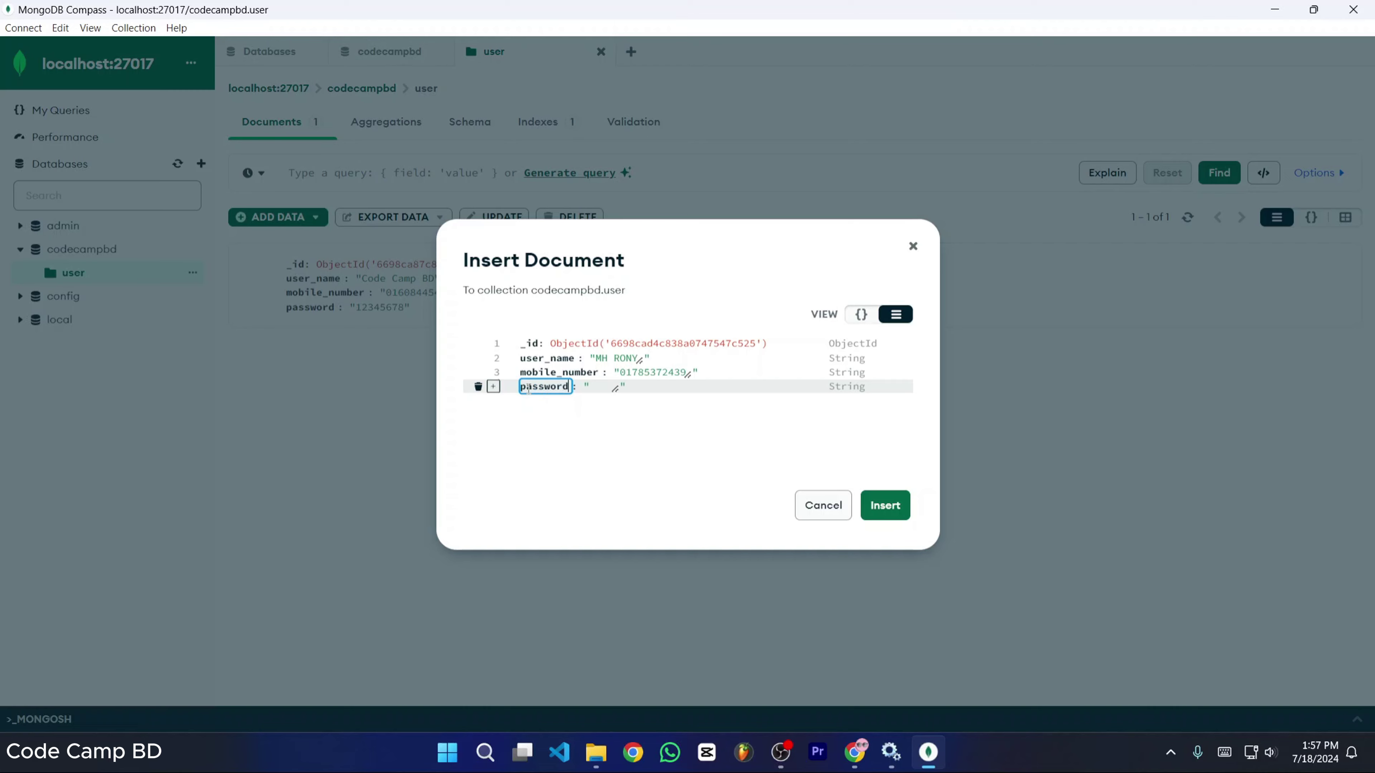
click(599, 390)
text(123)
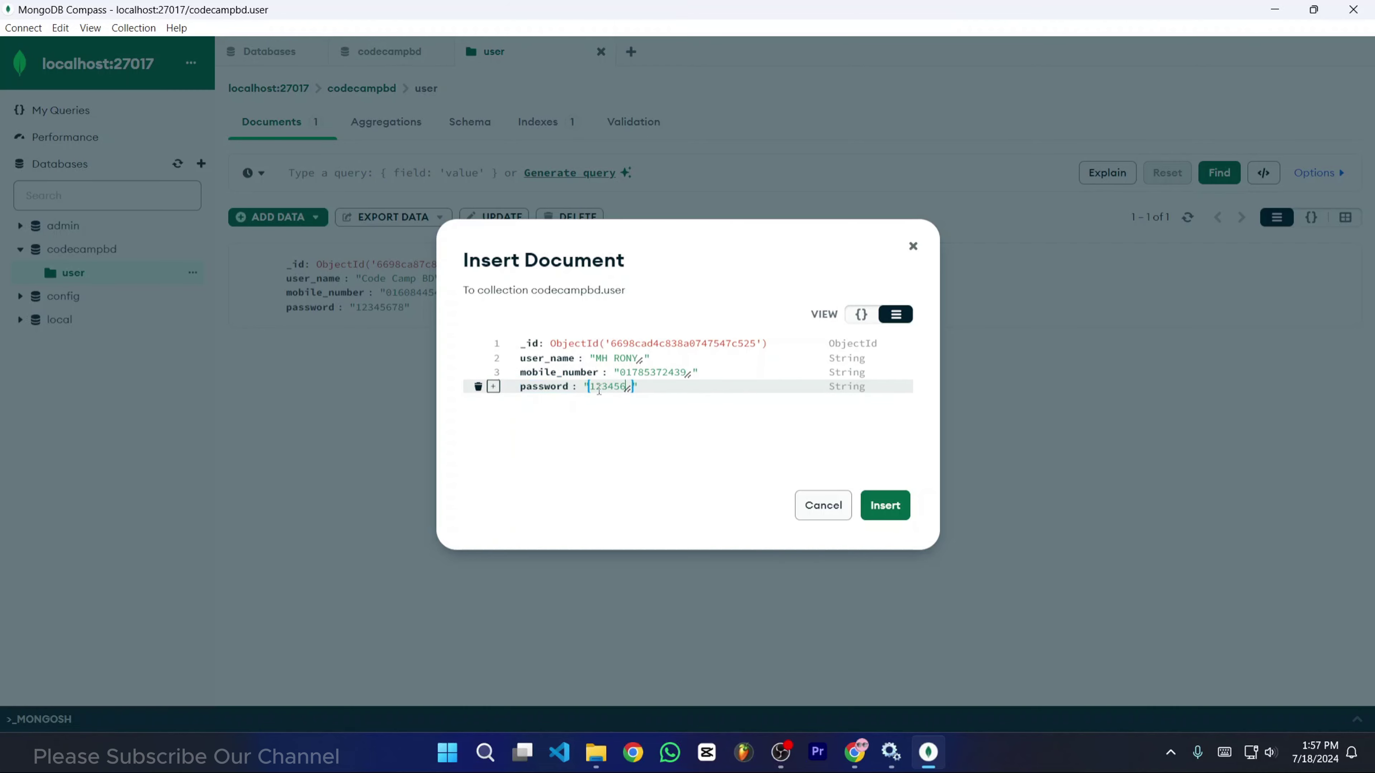
text(456)
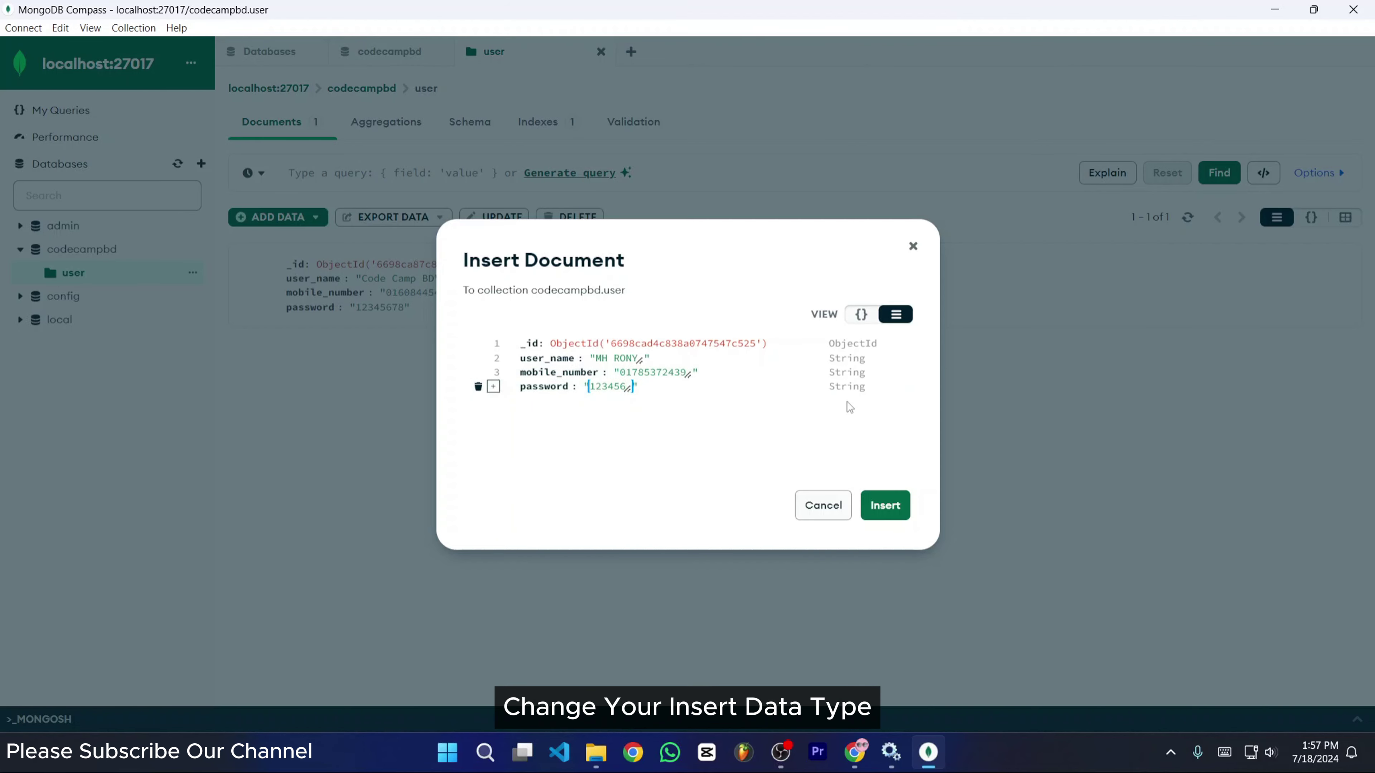
- Confirm password, mobile_number and user_name stay String, then insert the second document
click(860, 387)
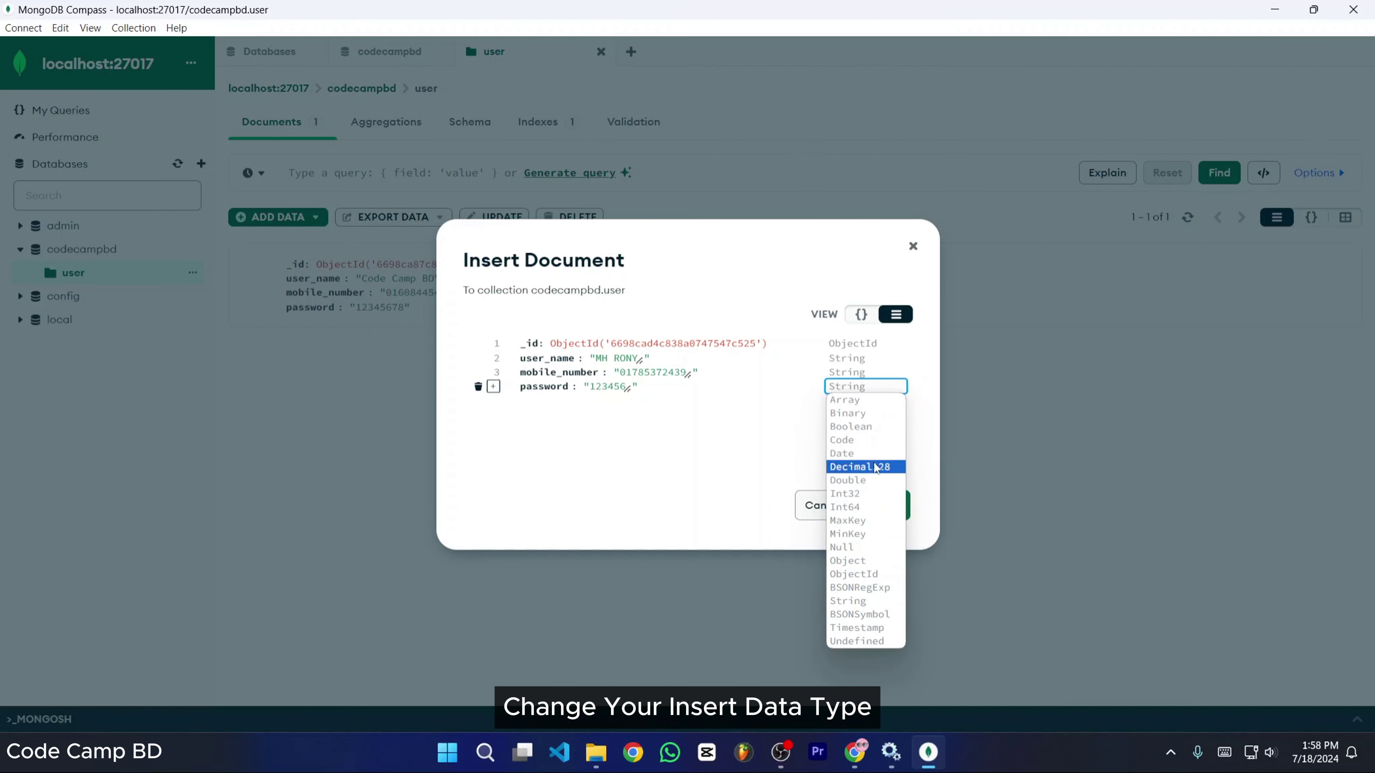
click(784, 427)
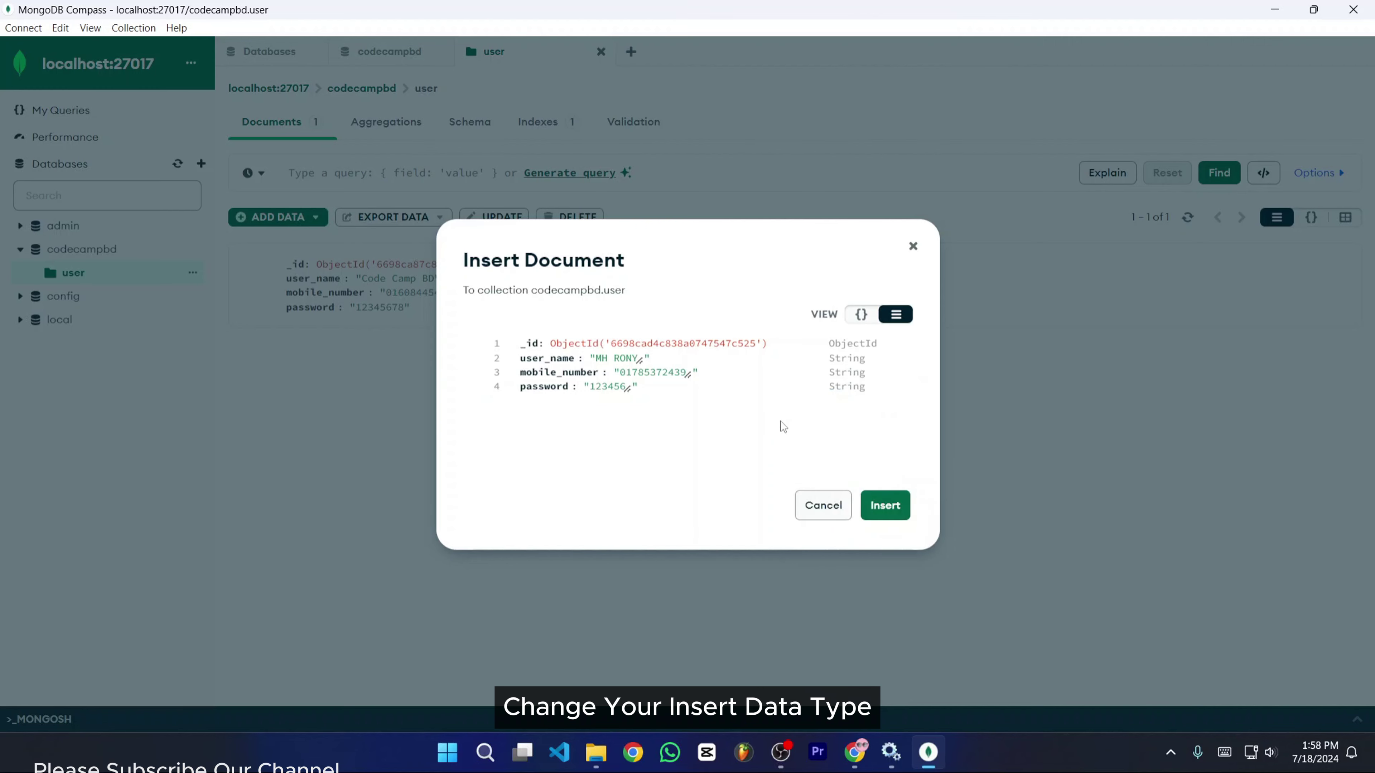
click(863, 373)
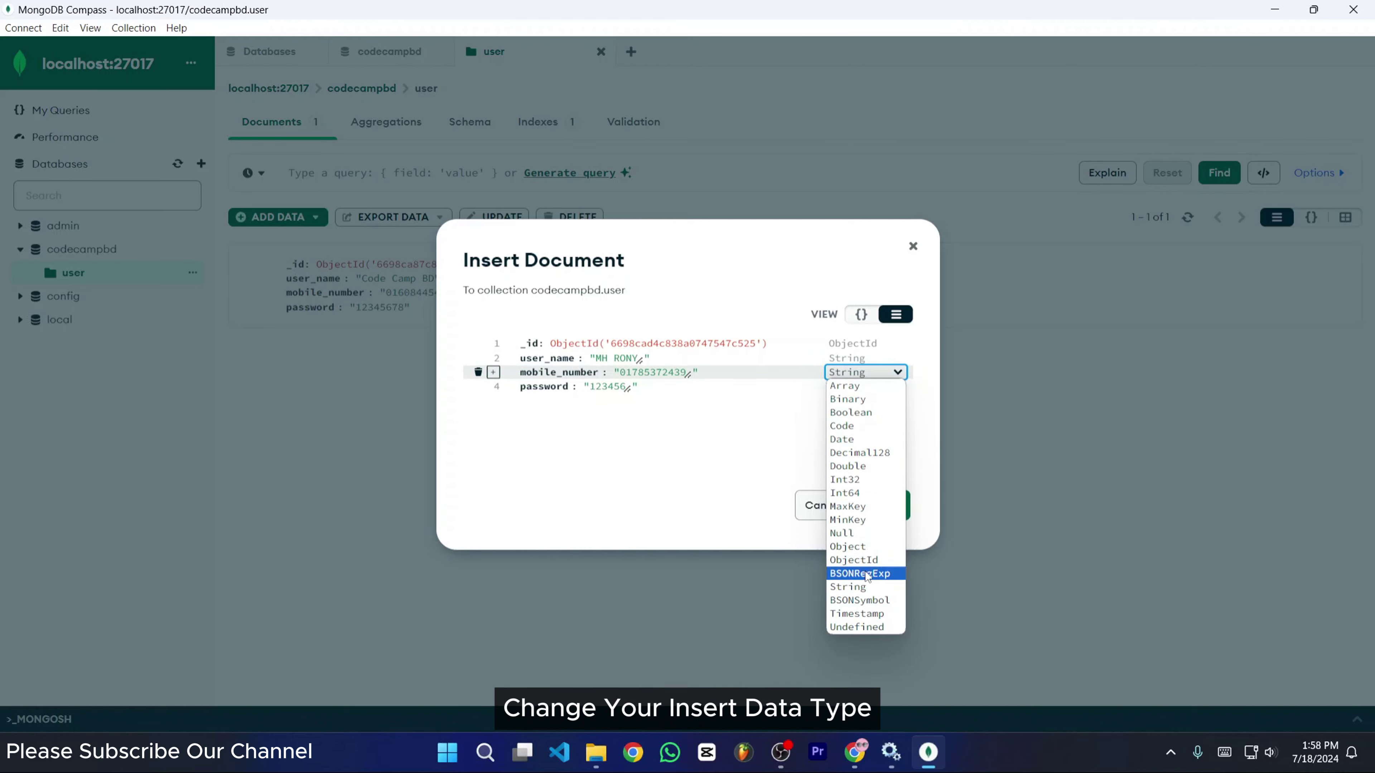
click(864, 358)
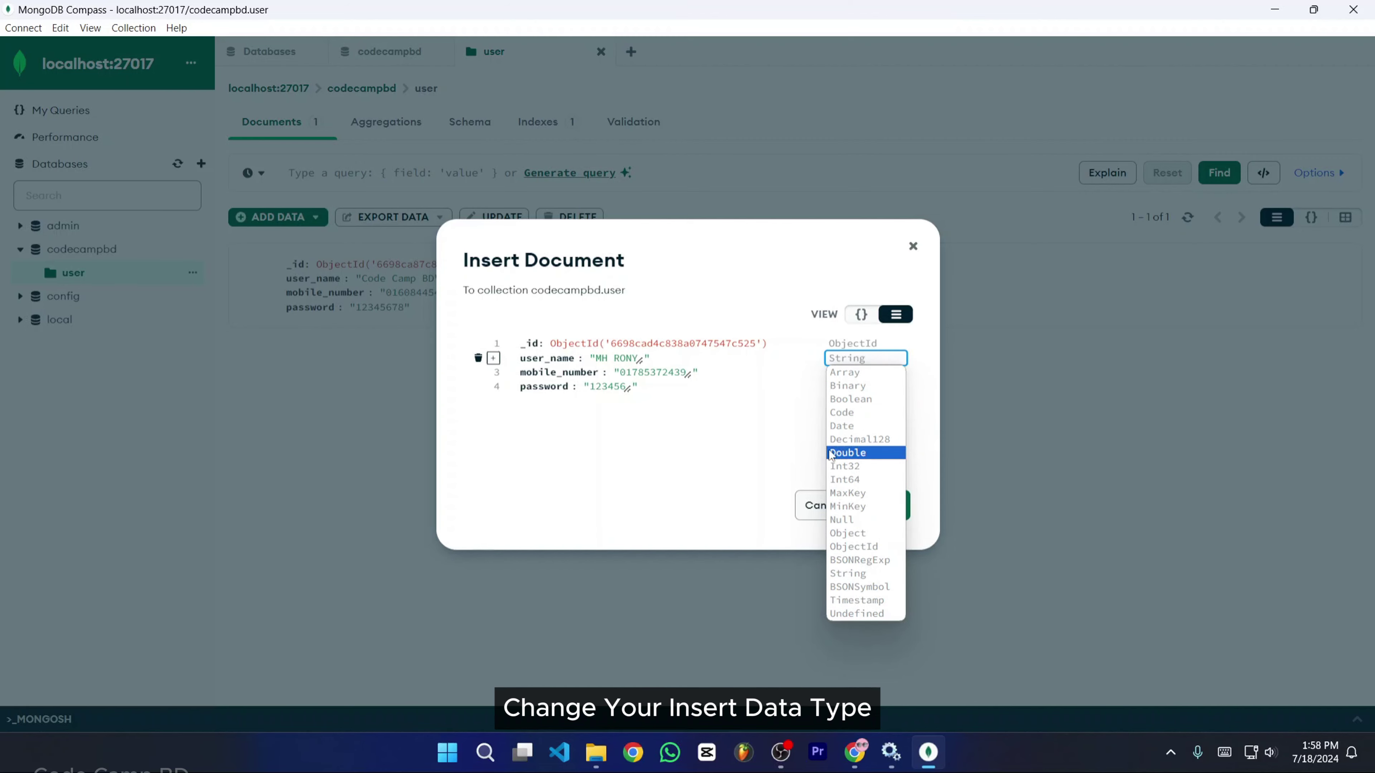
click(660, 423)
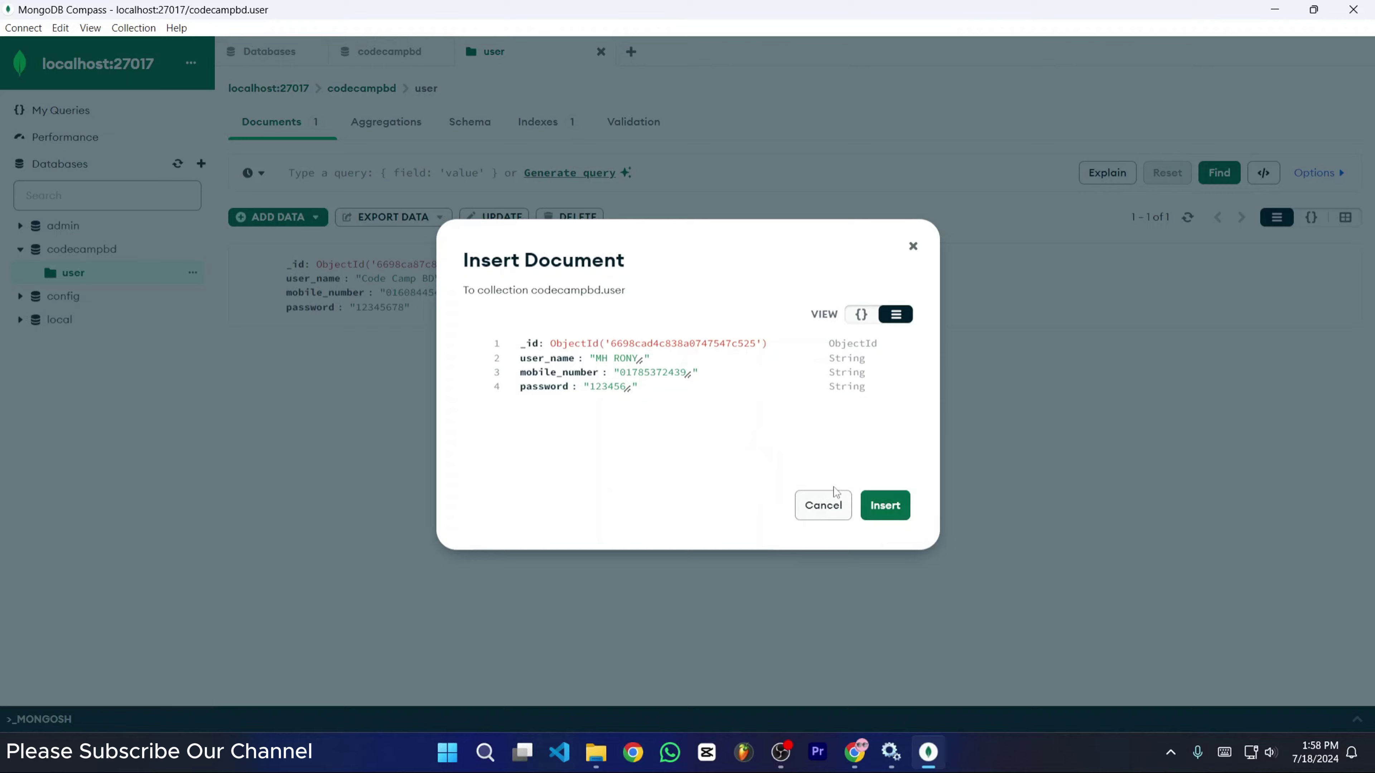
click(883, 505)
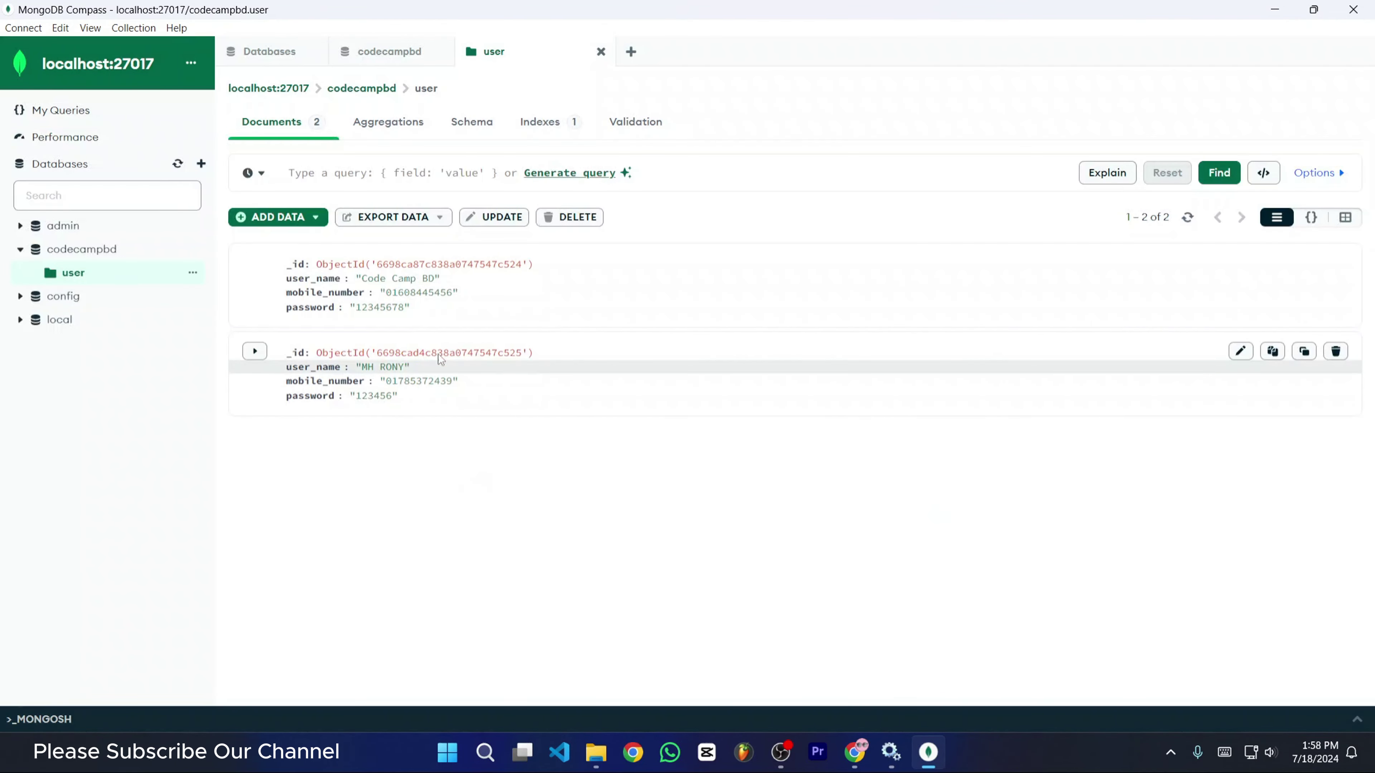
- Clone the second user document and insert the copy as a third document
click(256, 353)
click(256, 353)
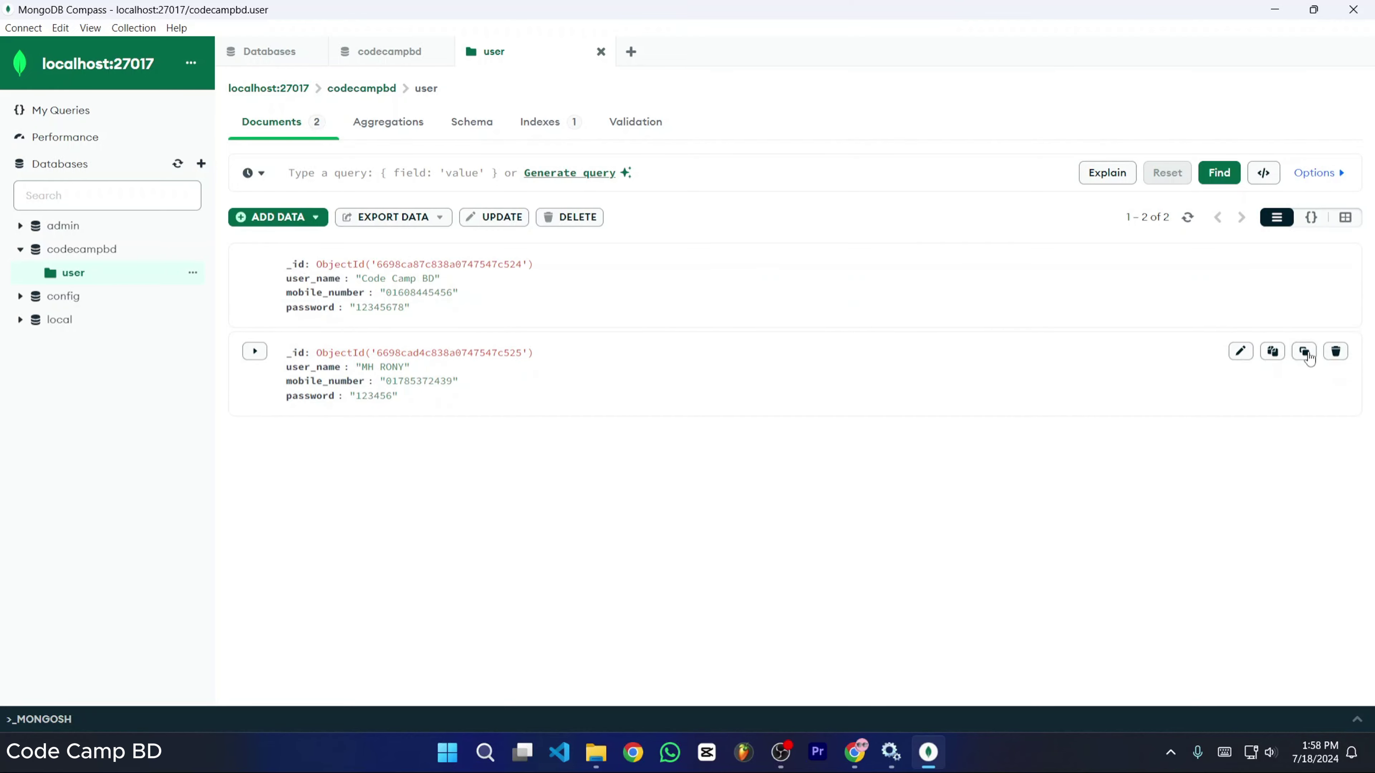
click(1303, 353)
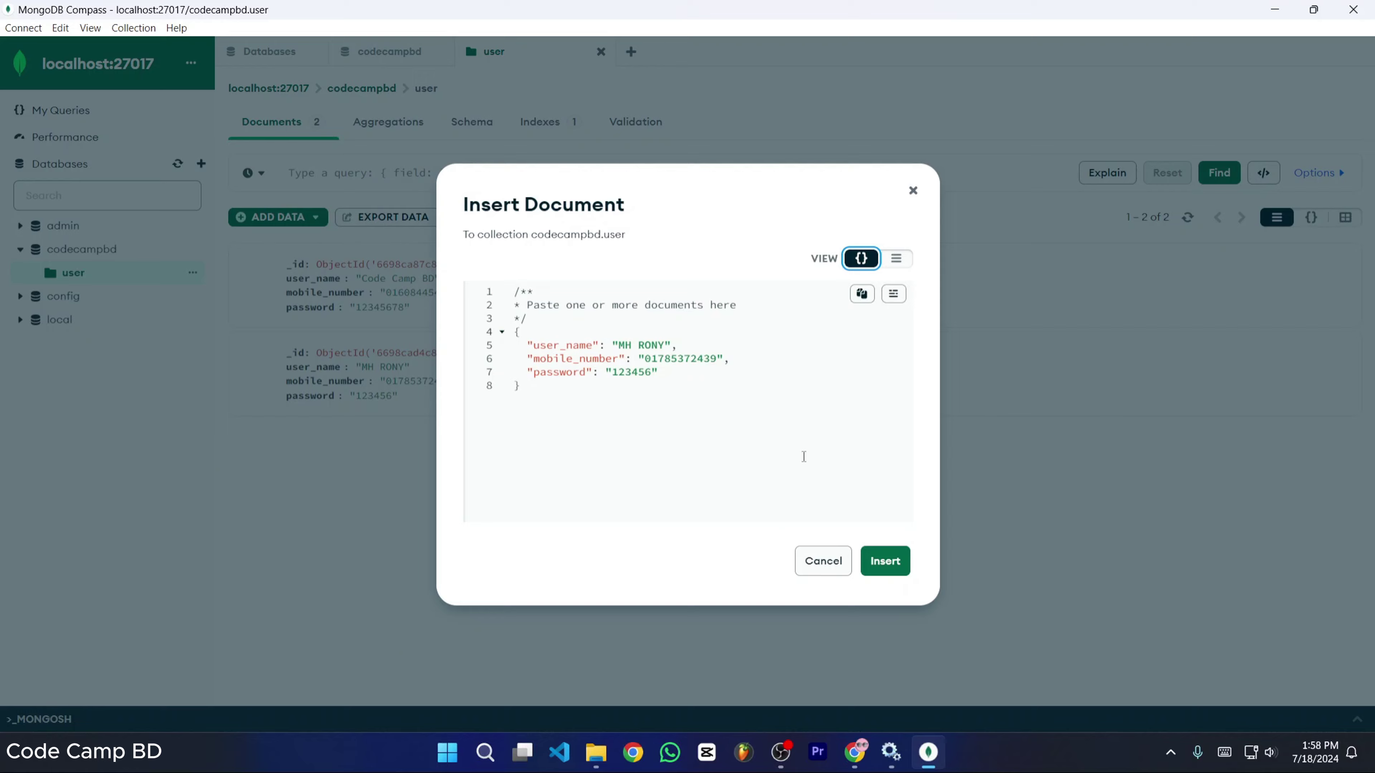
click(880, 561)
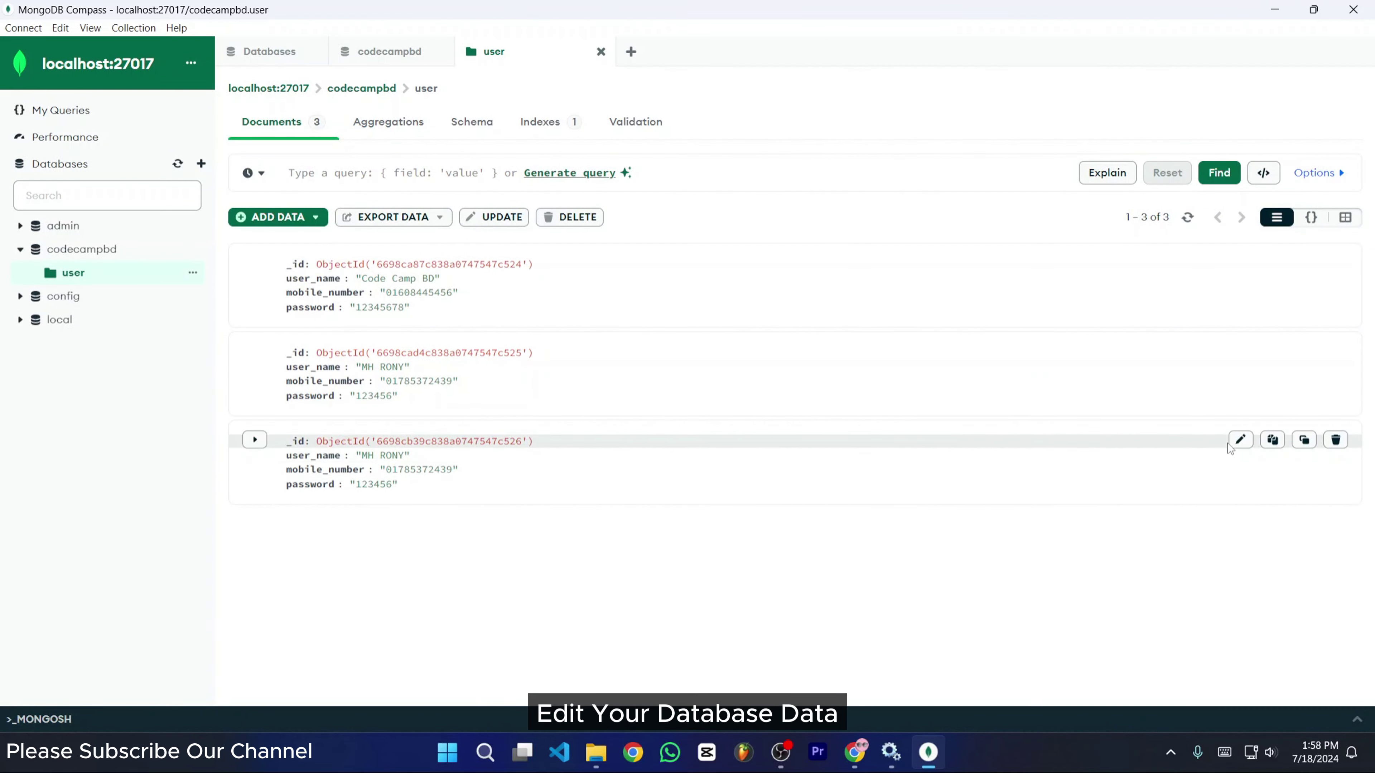
- Edit the third document's user_name and password, save the update, and copy the document
click(1240, 440)
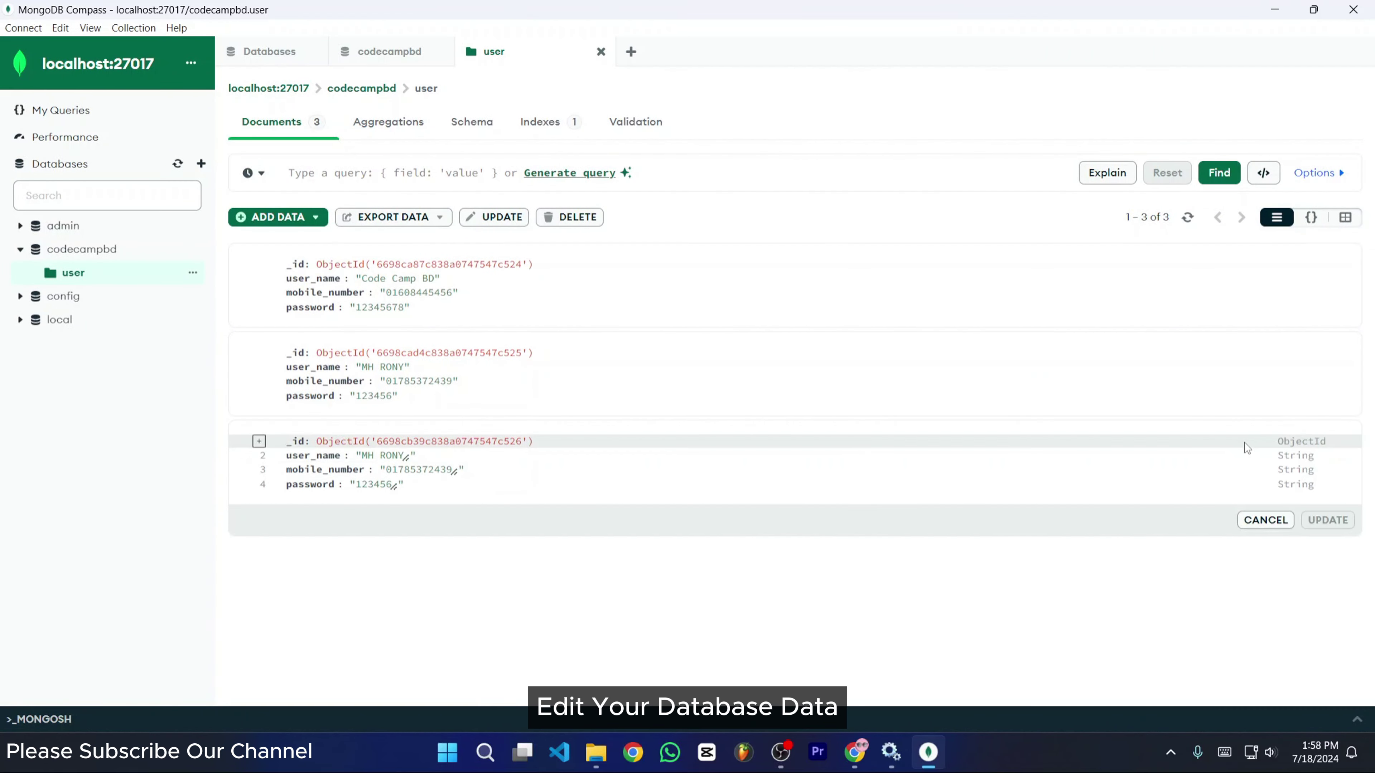
click(399, 457)
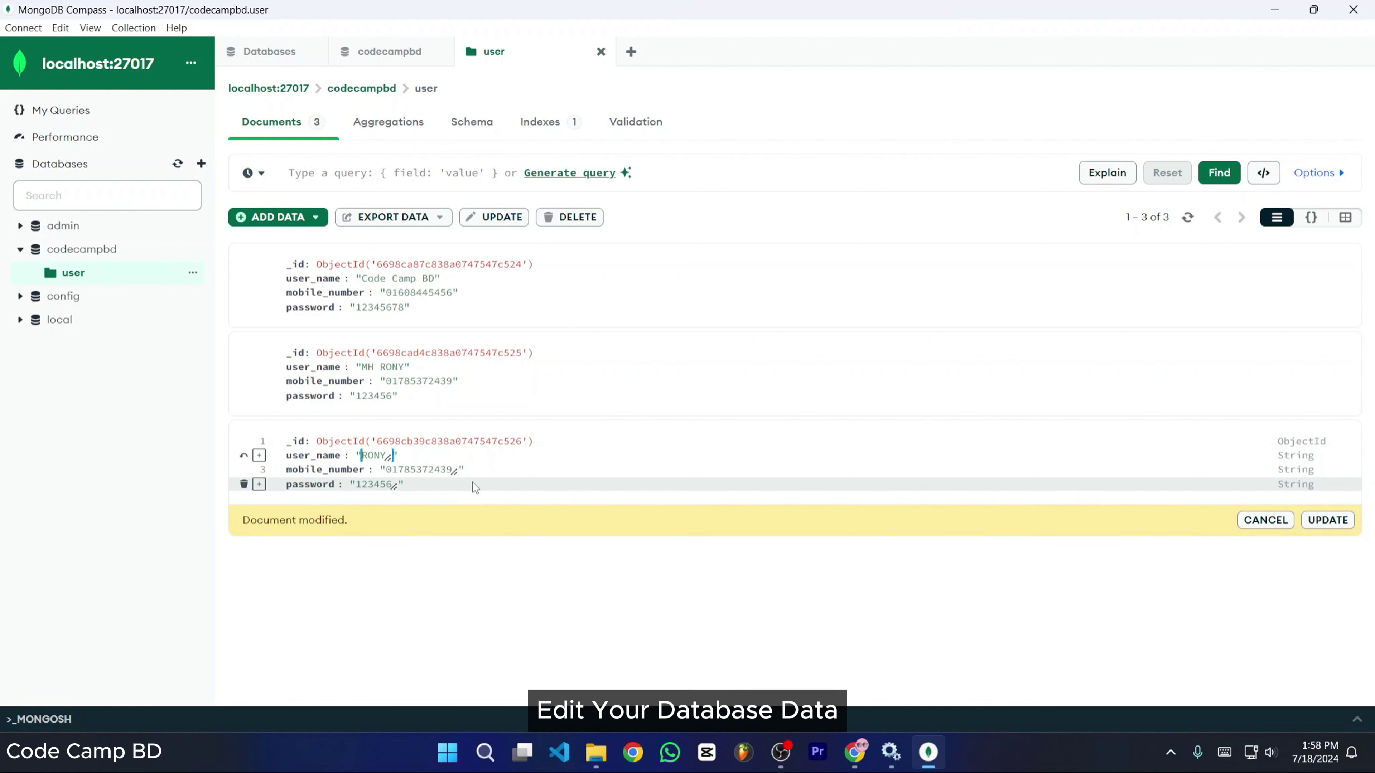
click(402, 470)
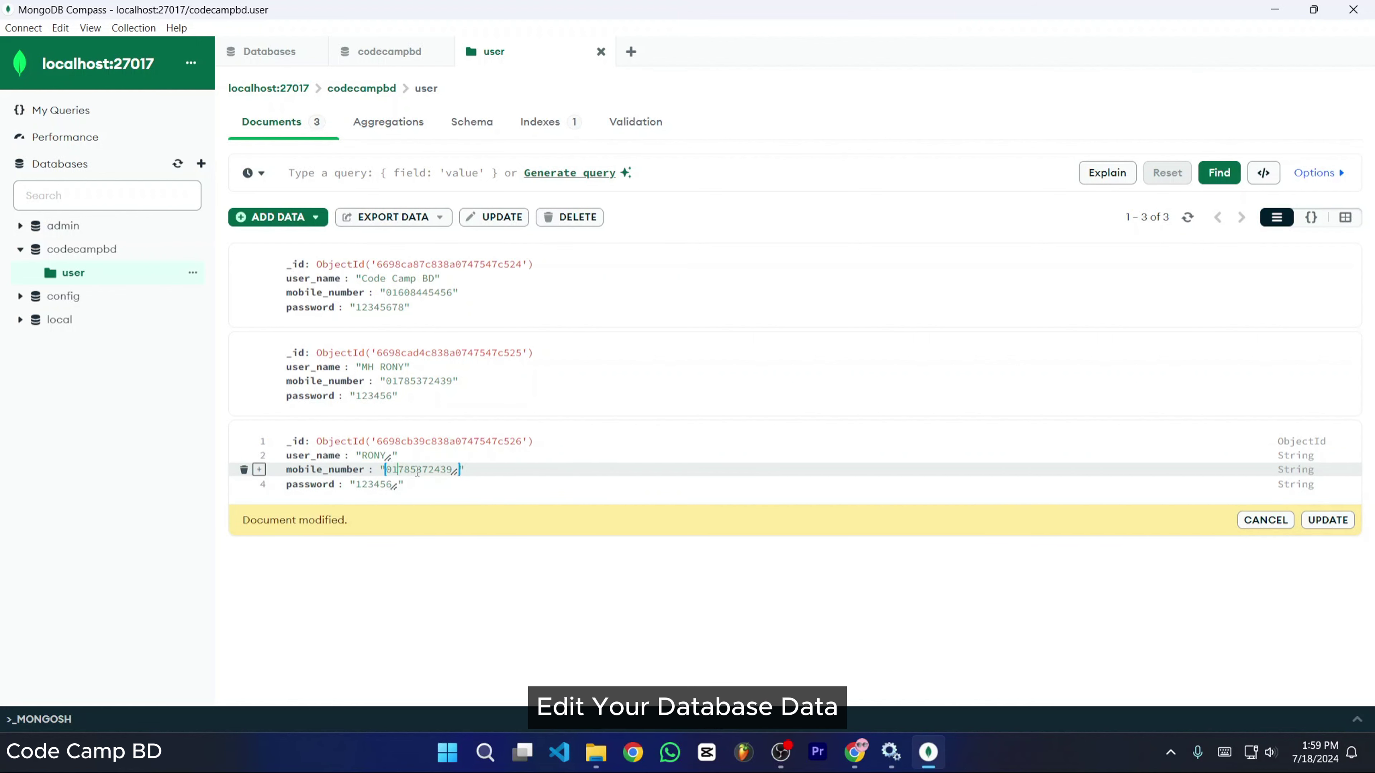
double_click(441, 469)
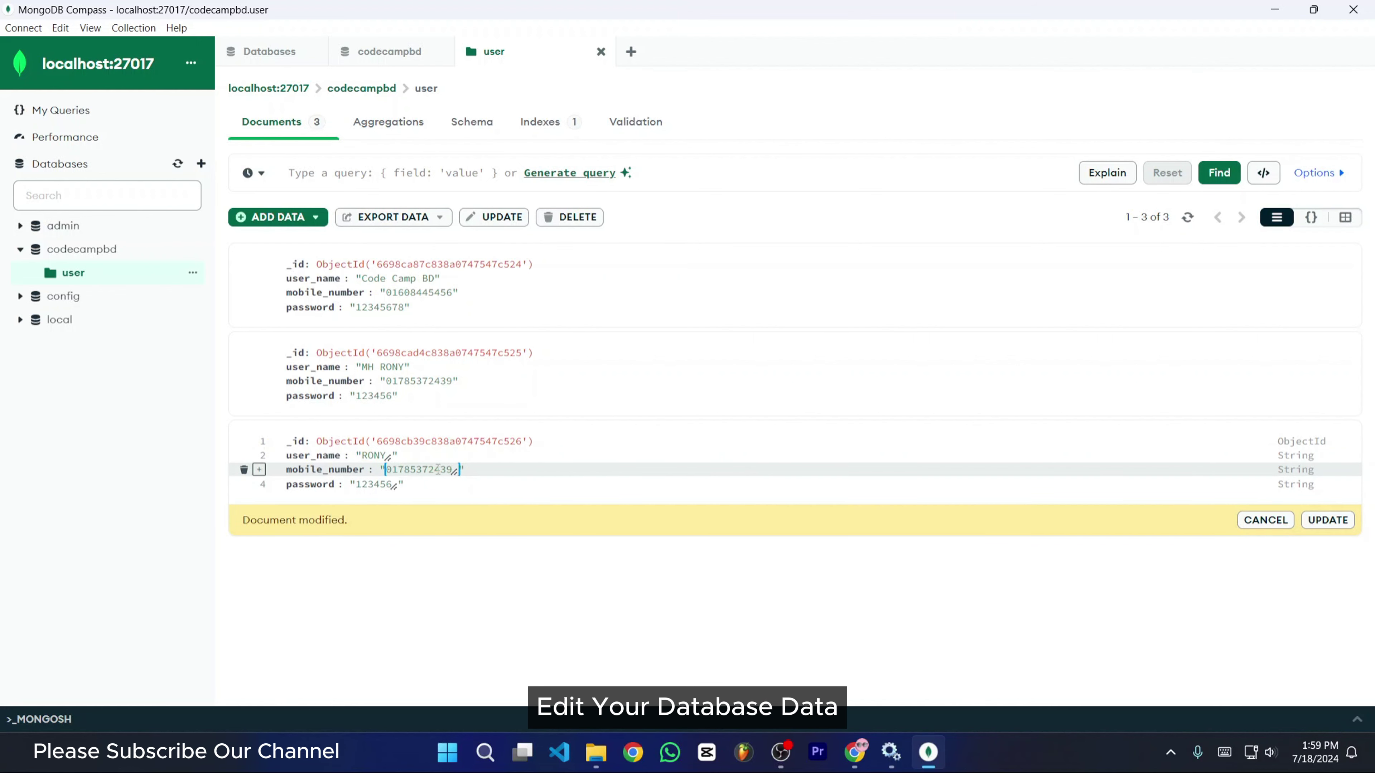
click(379, 484)
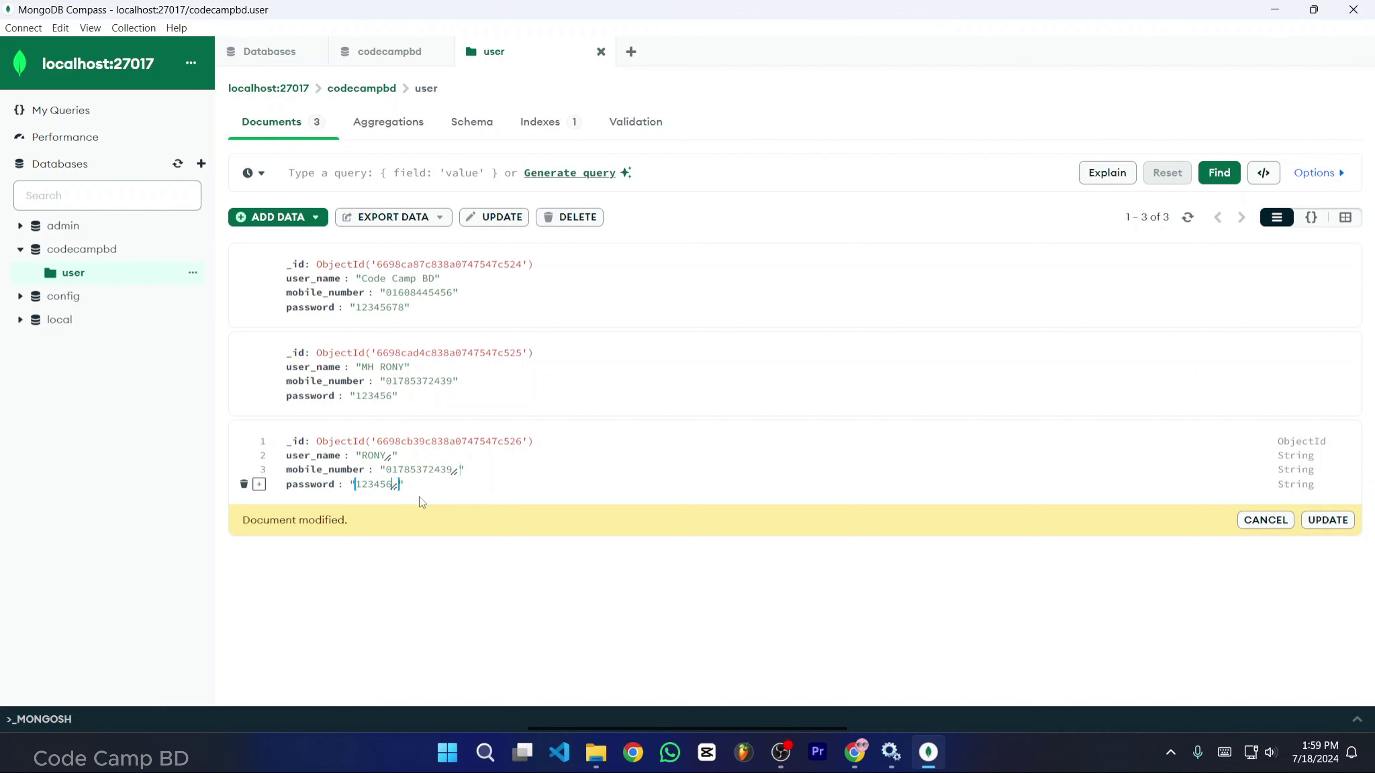
text(789)
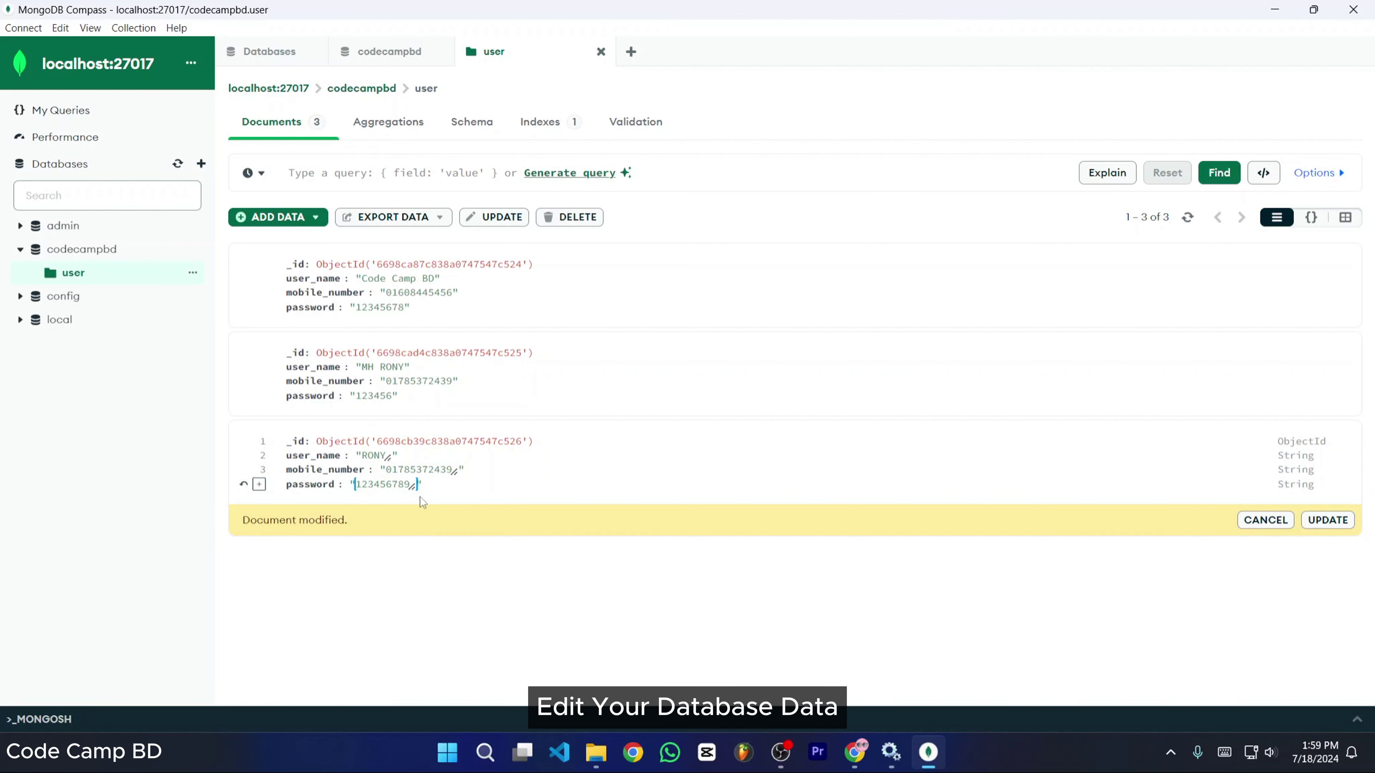
click(1328, 521)
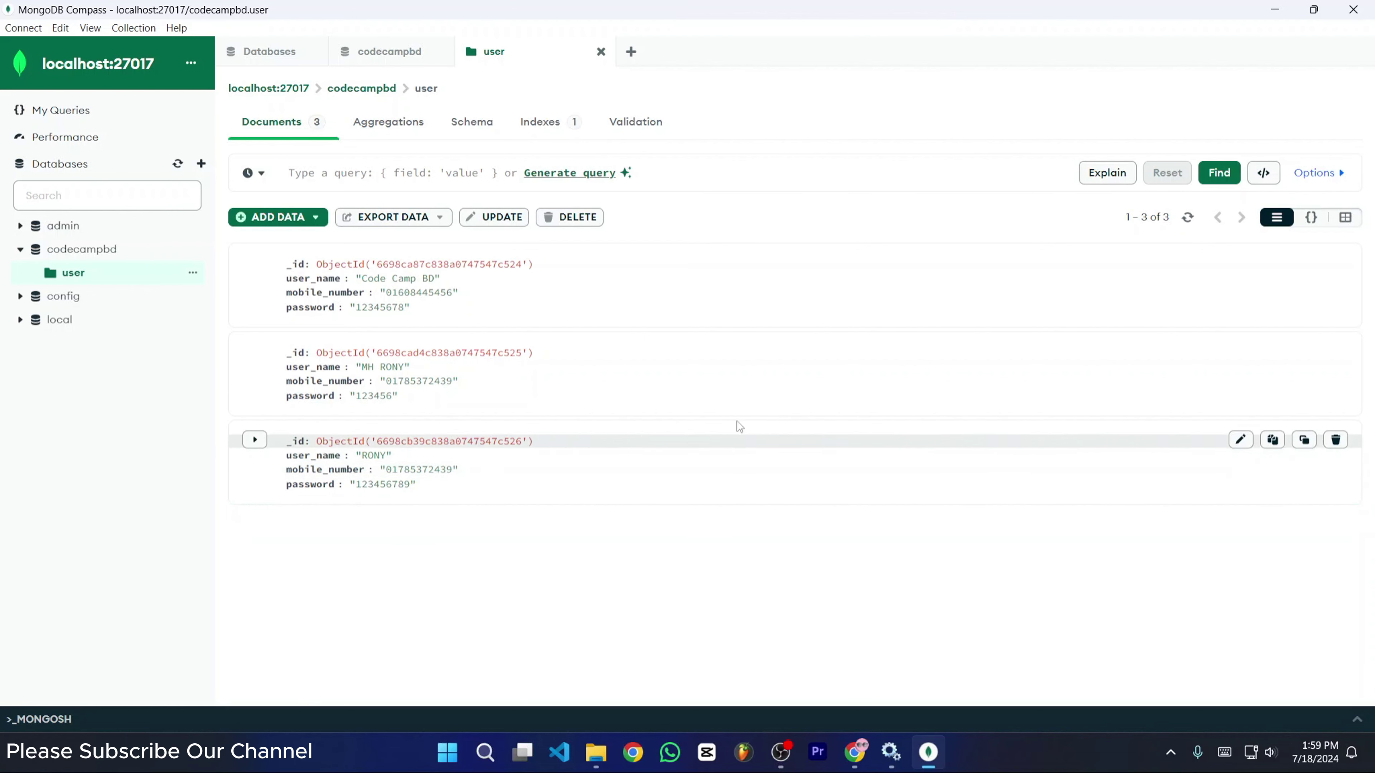
click(1276, 447)
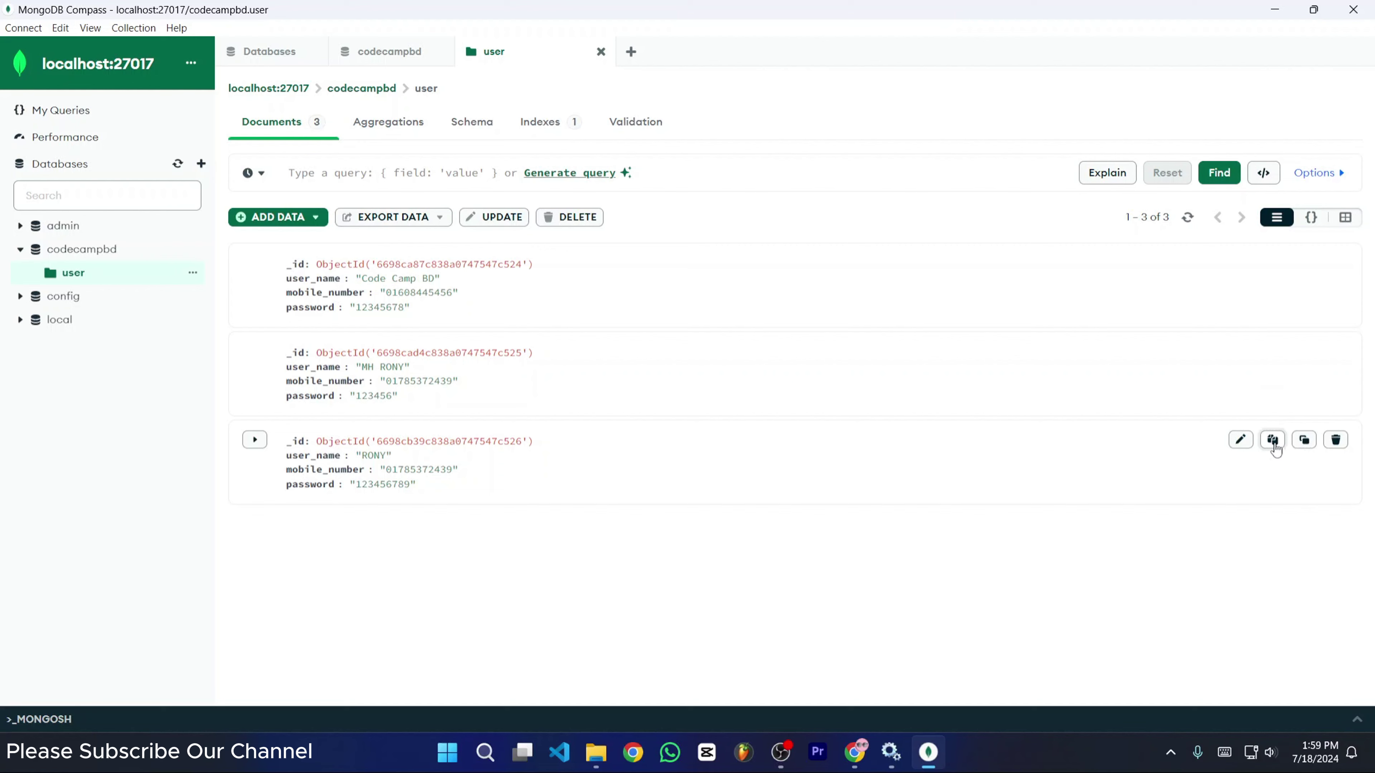
- Copy the third document again and open a blank Insert Document form
click(1274, 446)
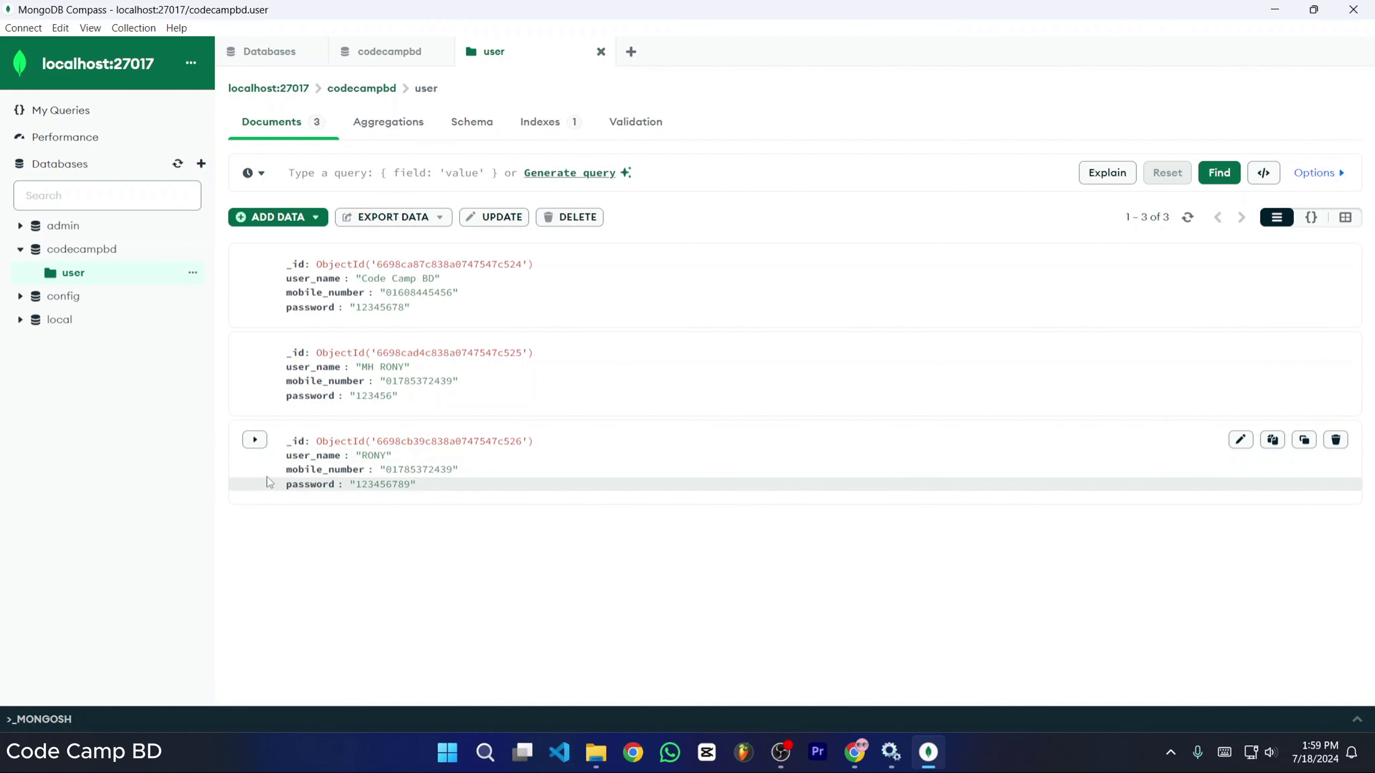
click(284, 219)
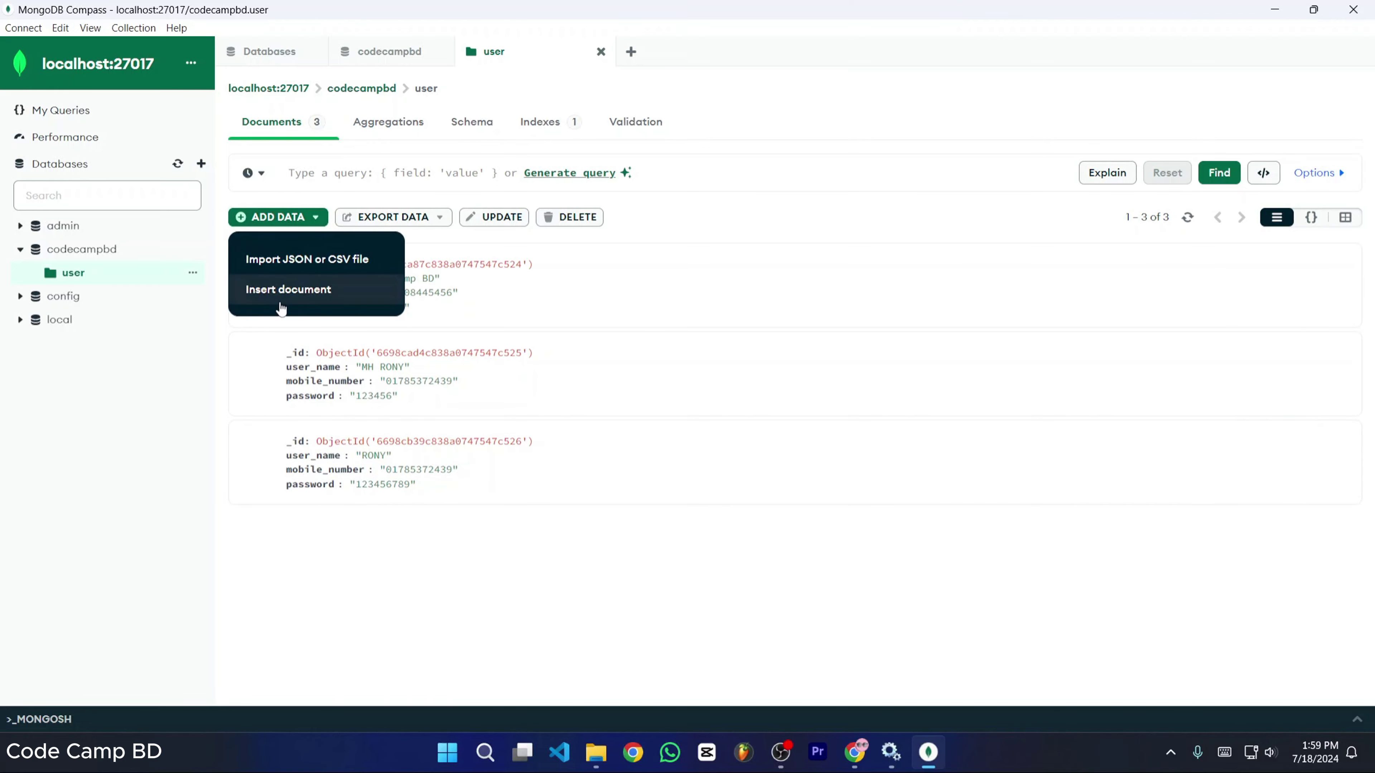
click(299, 290)
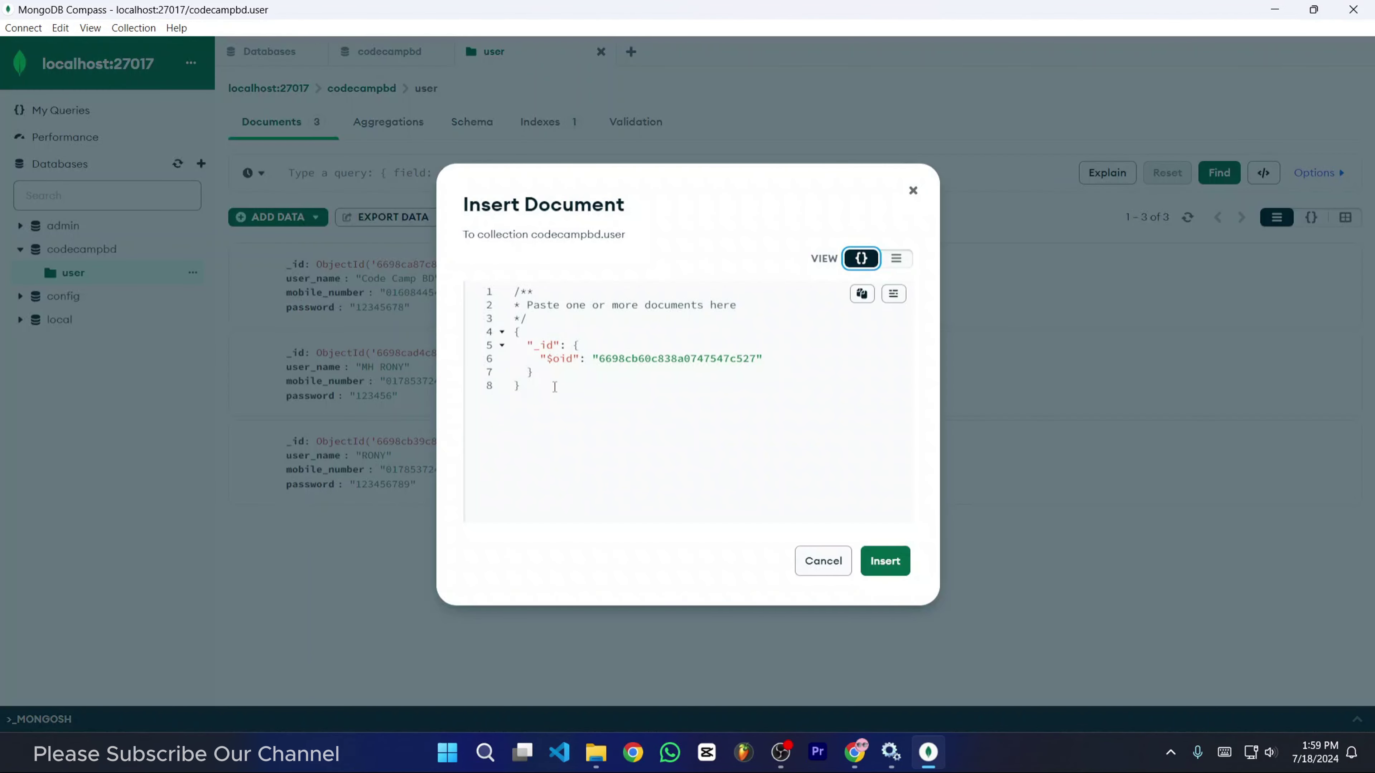